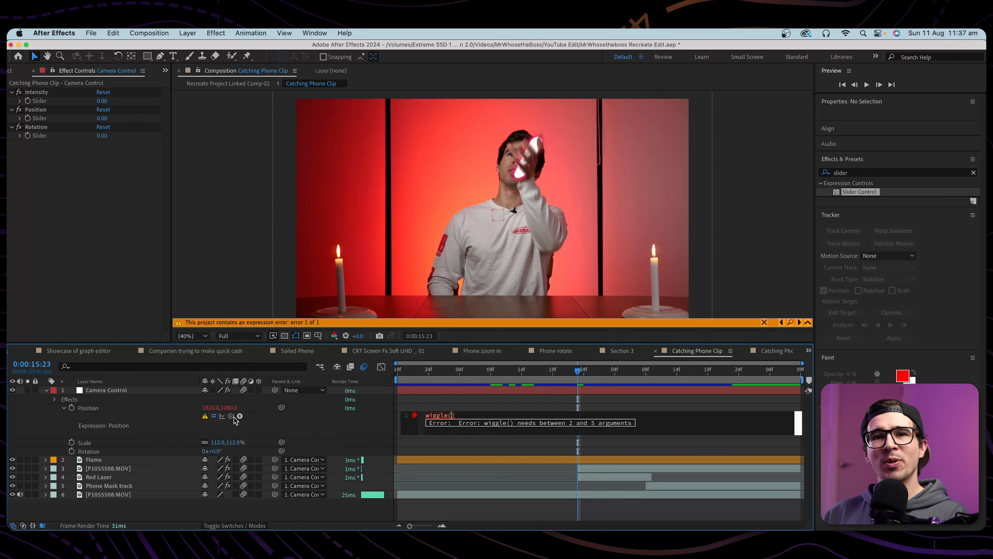
Step: Link the first argument of the wiggle expression on Camera Control's Position to the Intensity slider
drag(121, 242, 65, 137)
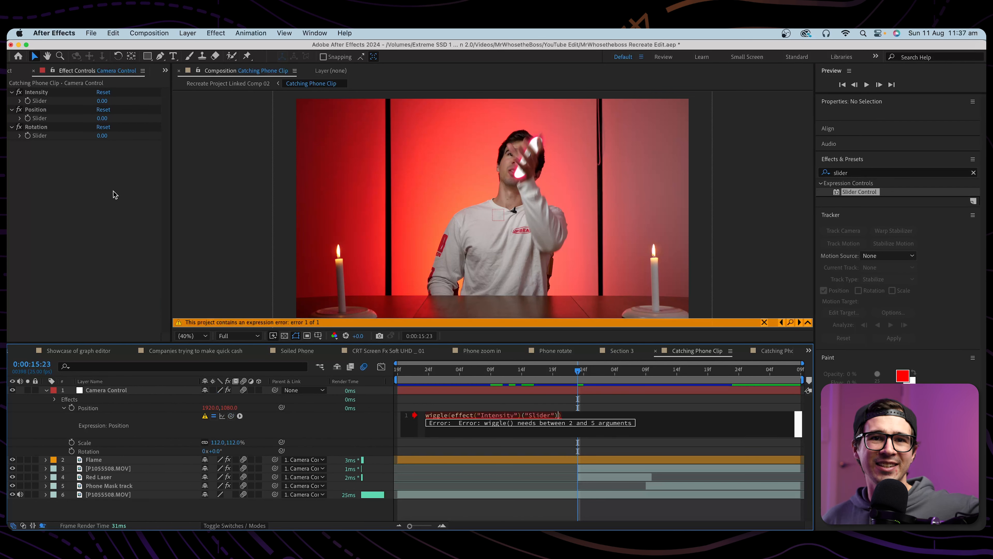
drag(101, 101, 120, 99)
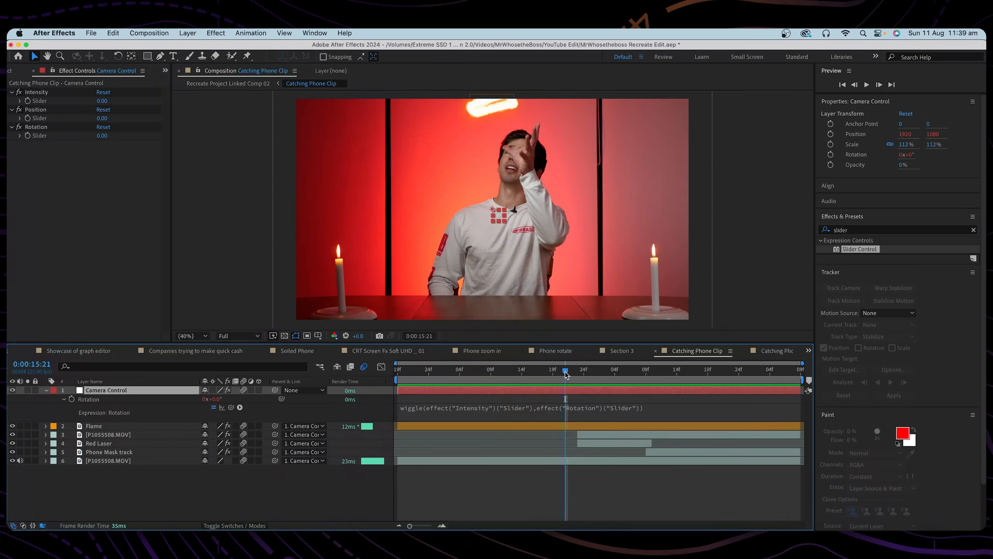
Step: Set starting keyframes at 0:00:15:22 for Camera Control's Intensity, Position and Rotation sliders and show them in the timeline
click(571, 372)
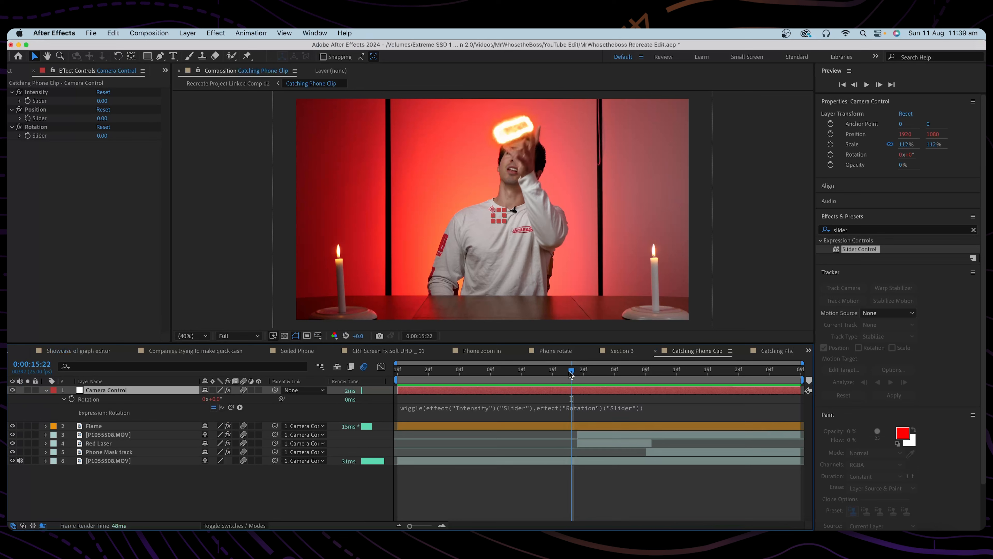
click(31, 93)
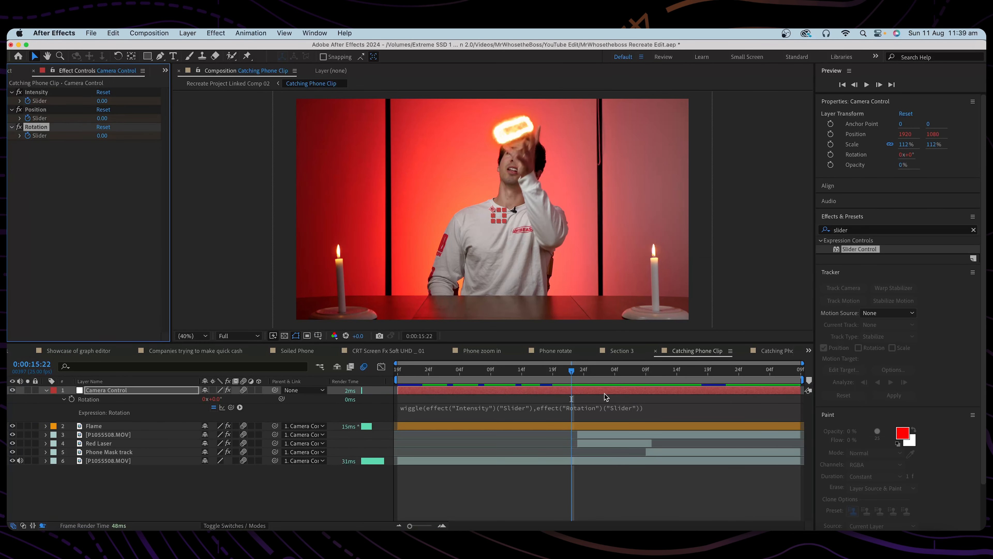
key(e)
Step: At 0:00:15:24, keyframe the Camera Control sliders with Intensity 11, Position 46 and Rotation 5
click(583, 374)
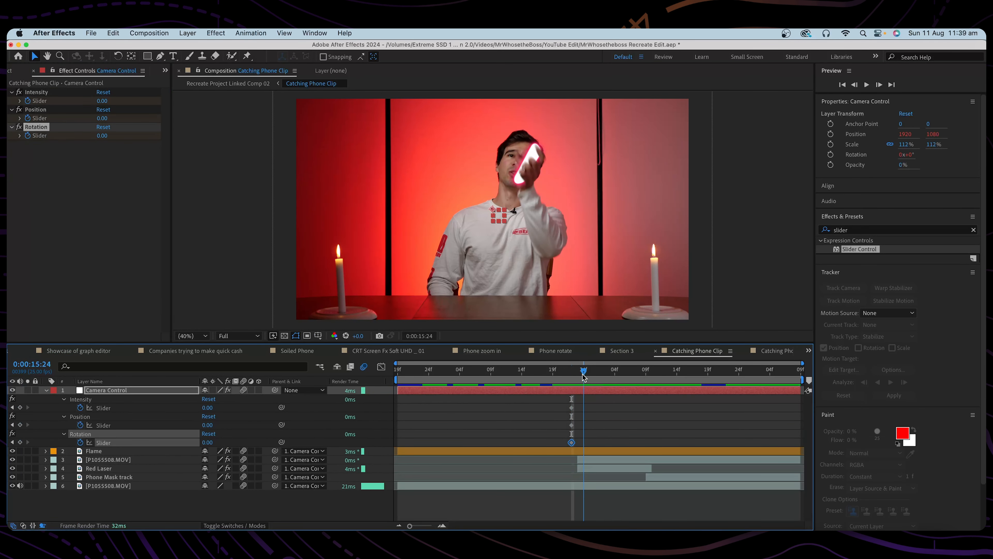
drag(102, 100, 105, 136)
right_click(104, 136)
click(82, 161)
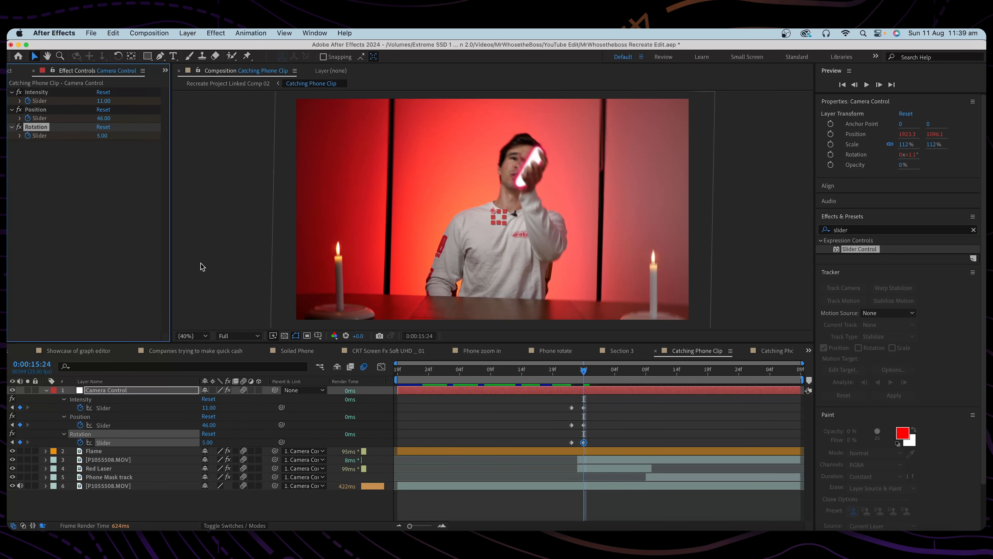
Step: Paste copies of the three starting slider keyframes after the shake's peak and preview the camera shake
drag(583, 374, 619, 381)
drag(569, 402, 574, 446)
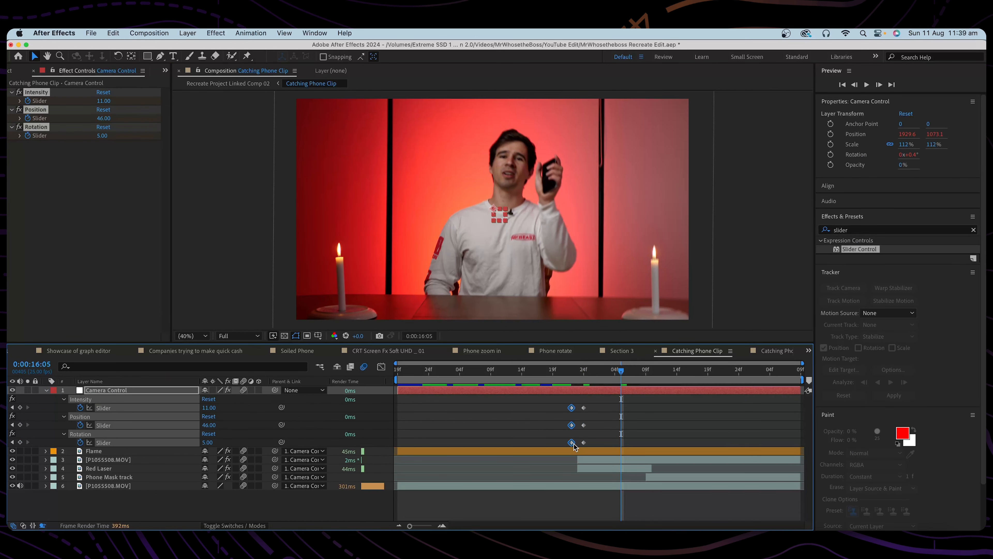
key(super+c)
key(super+v)
right_click(573, 434)
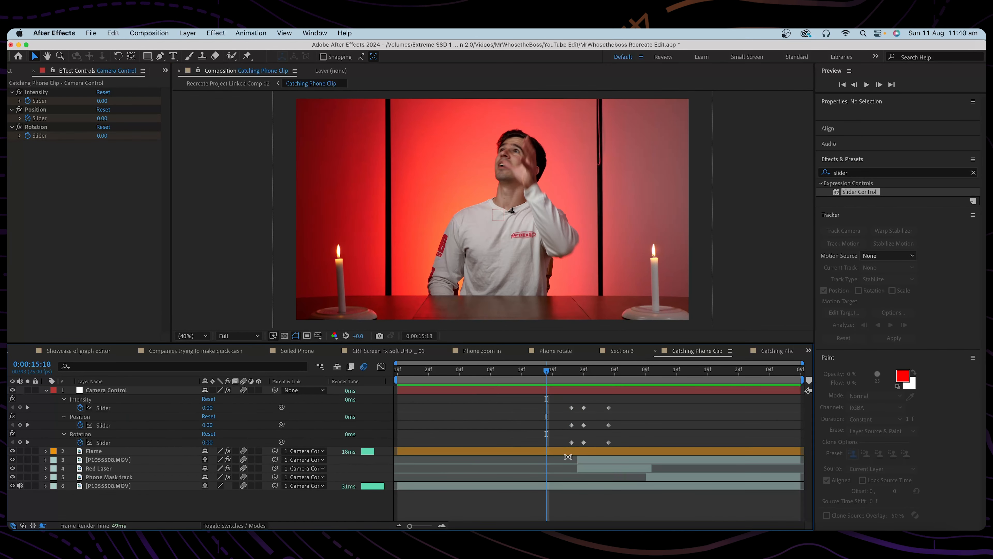
key(space)
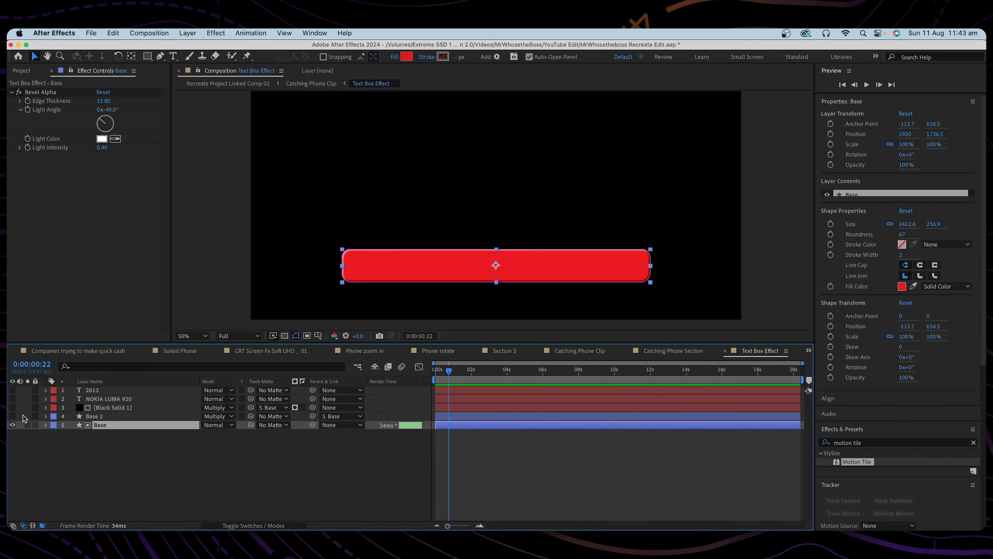
Step: Make the Base 2 and Black Solid 1 layers visible, with the black solid's blending mode set to Multiply
click(12, 416)
click(113, 408)
click(13, 408)
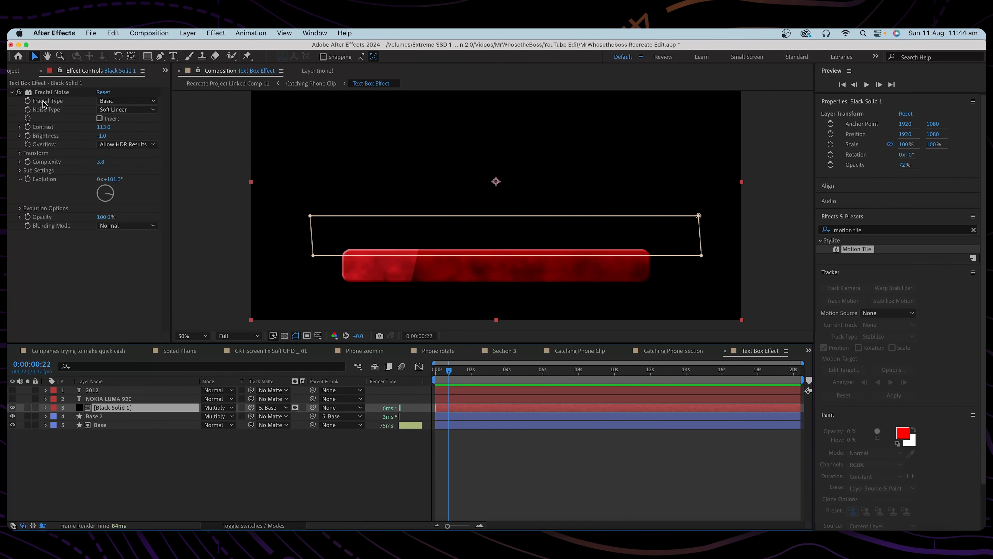
click(232, 408)
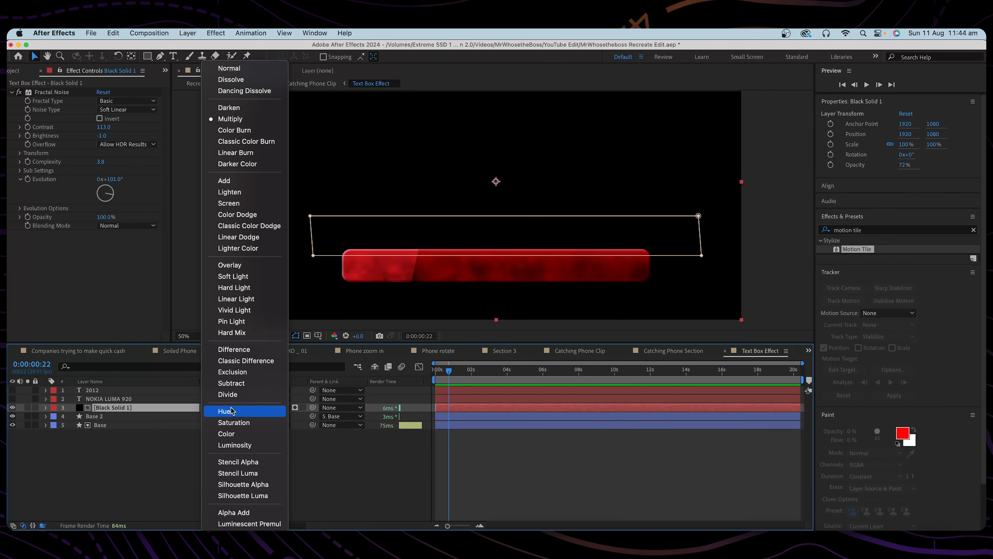
click(230, 119)
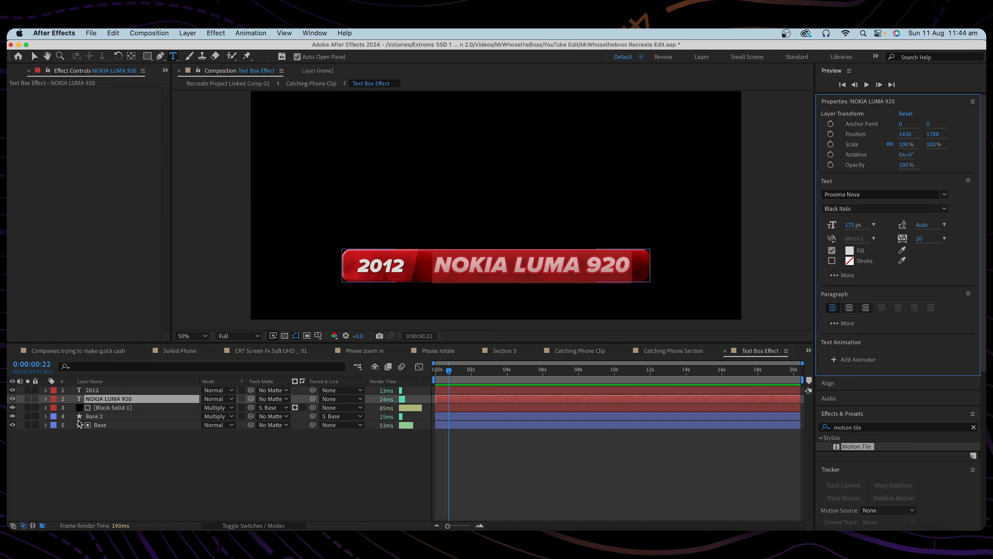
Step: Examine the layer styles on the NOKIA LUMA 920 text layer, including its Stroke settings
click(45, 399)
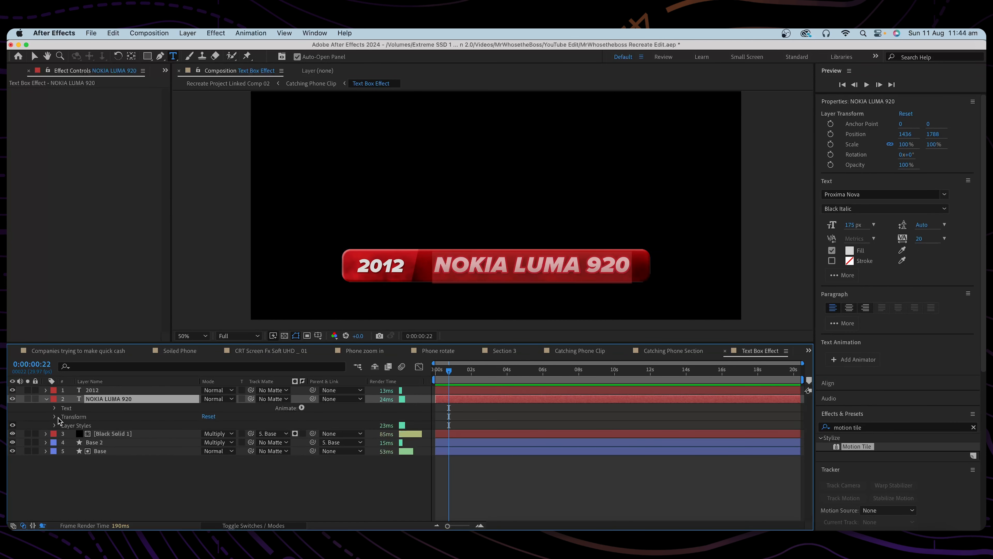
click(54, 426)
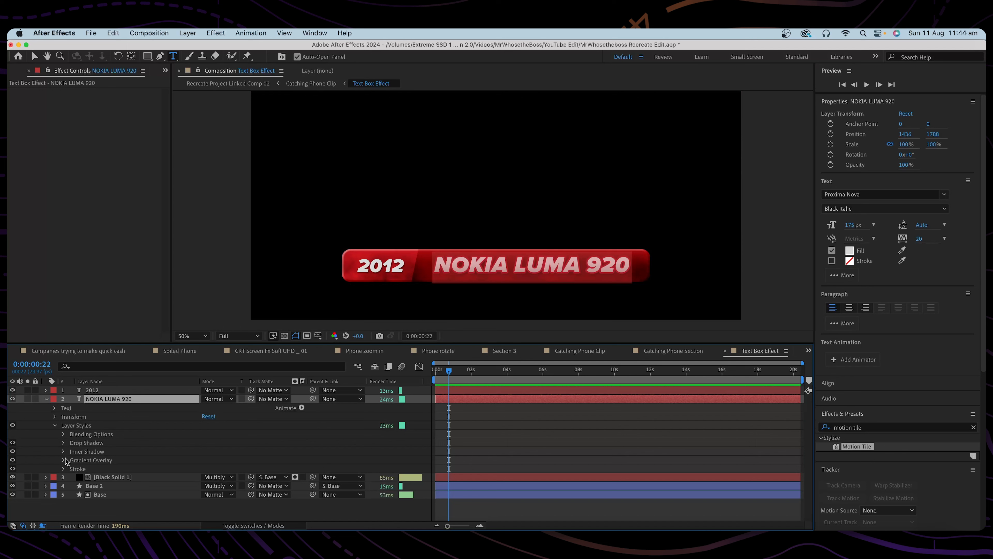
click(62, 469)
scroll(117, 462, down, 1)
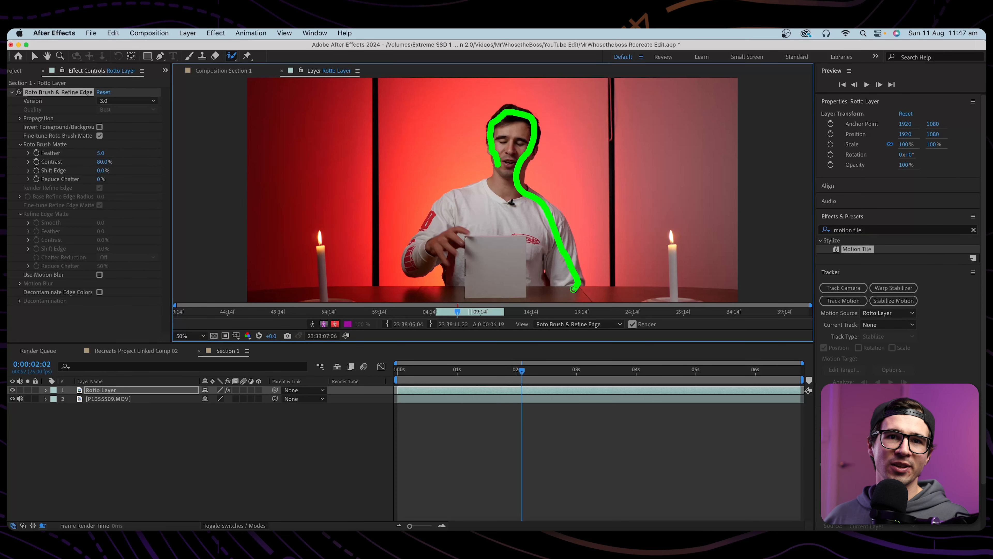
Step: Paint the seated man as foreground with the Roto Brush on Rotto Layer and check the matte on earlier frames
drag(448, 207, 451, 204)
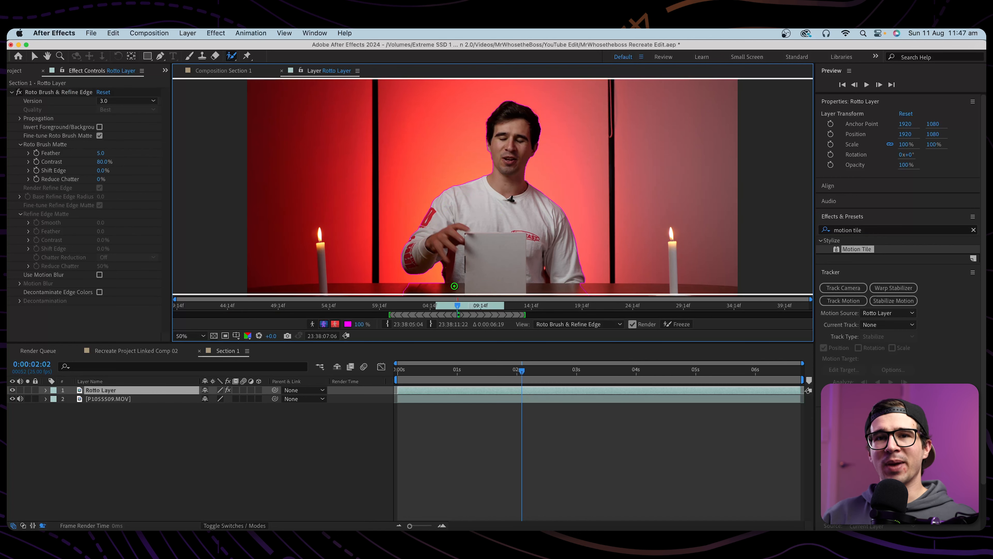
drag(522, 372, 486, 371)
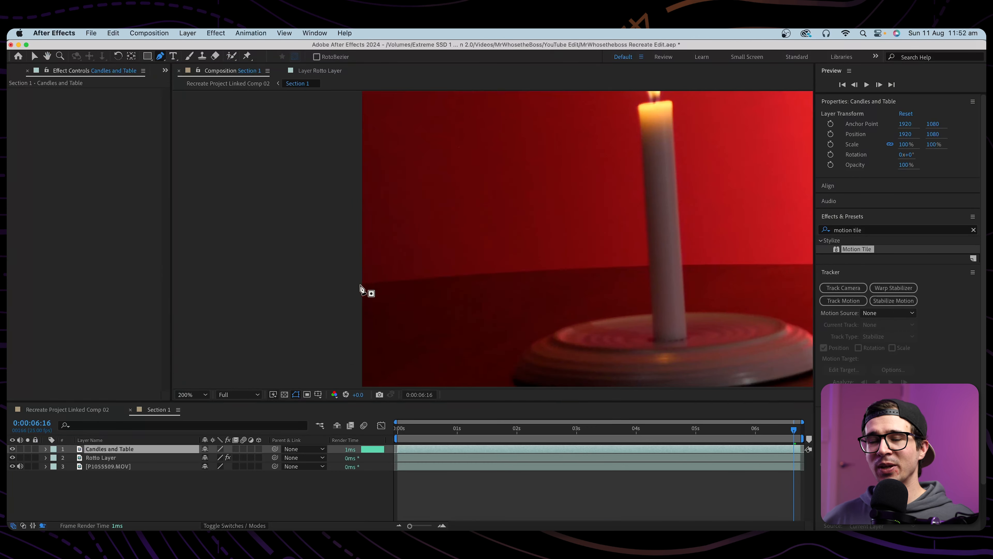
Step: Trace a Pen mask on the Candles and Table layer from the frame's left edge along the table and around the left candle
click(362, 284)
click(561, 266)
click(586, 201)
click(584, 187)
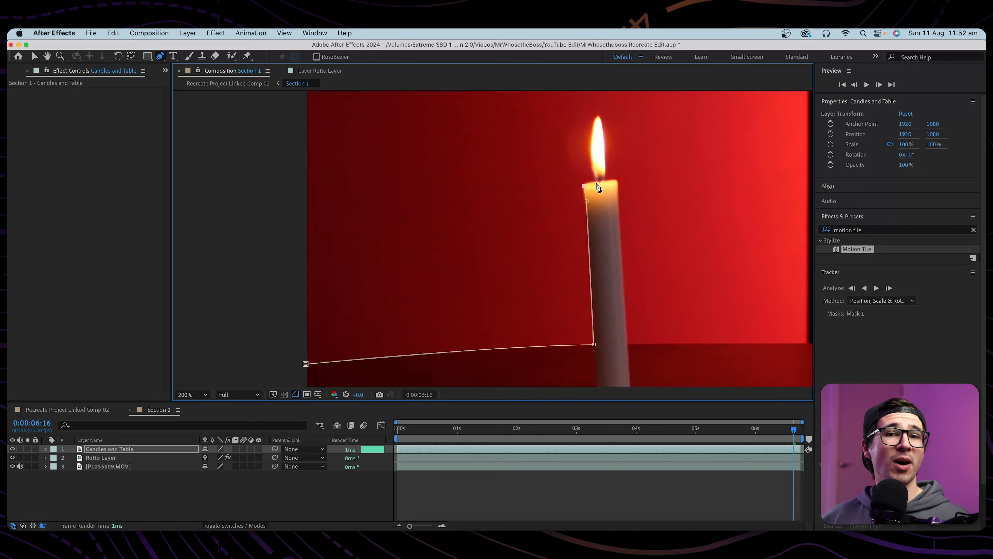
scroll(605, 183, up, 2)
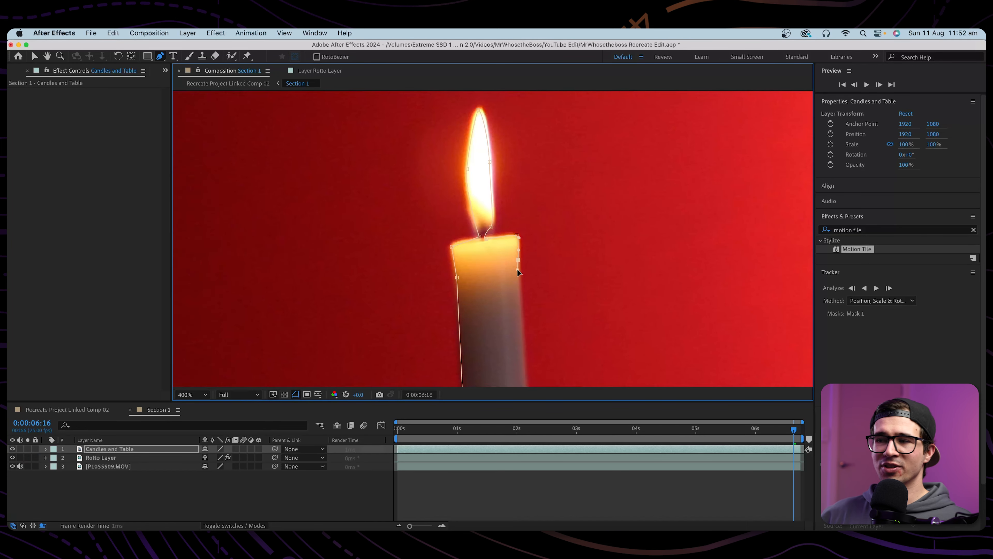
click(523, 358)
drag(524, 364, 520, 98)
click(517, 321)
Step: Continue the Candles and Table mask along the table's back edge to the right candle's near side
drag(616, 332, 254, 311)
click(588, 300)
drag(676, 304, 453, 309)
click(681, 304)
click(684, 291)
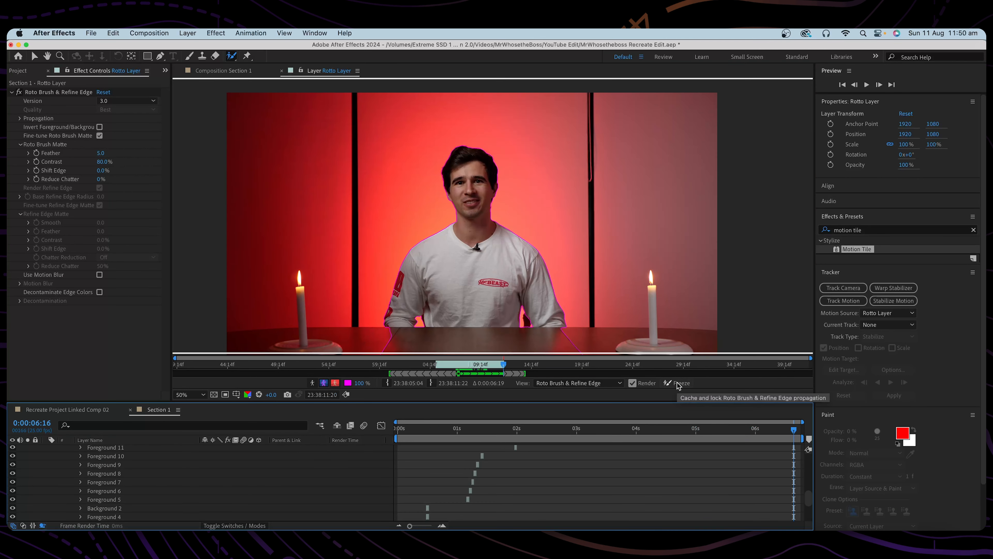
Step: Freeze the Roto Brush propagation on Rotto Layer and preview the cut-out man, candles and table in Section 1
click(678, 384)
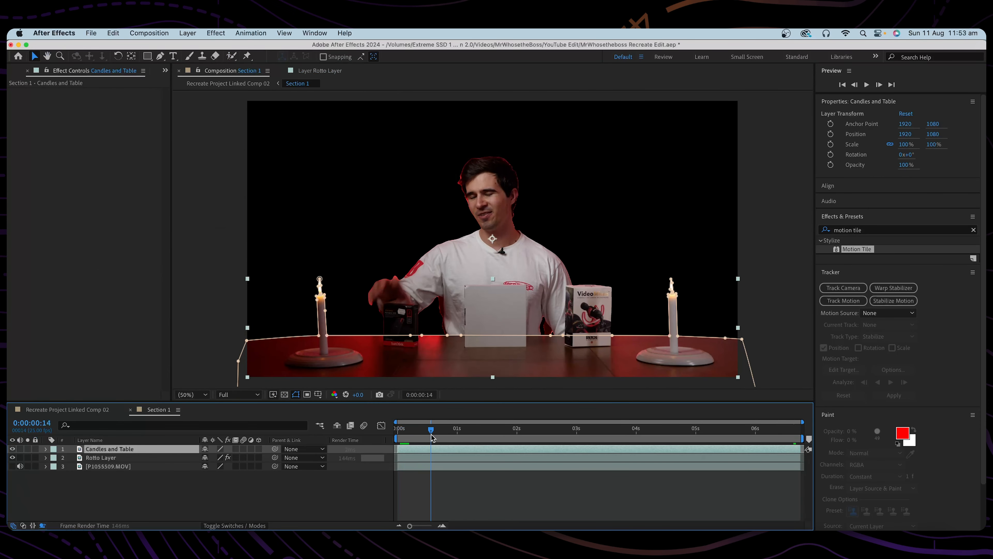
drag(432, 437, 580, 434)
key(space)
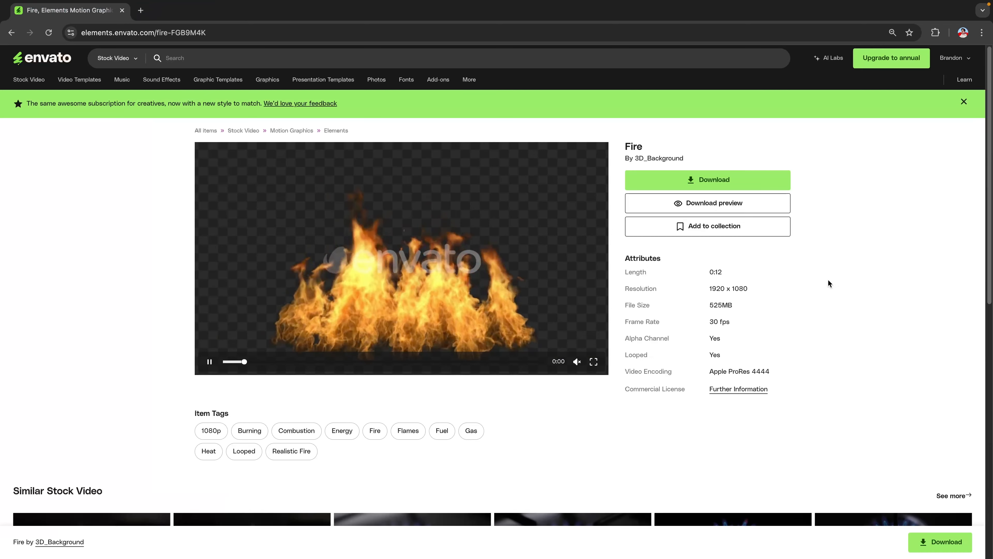
Step: On Envato Elements, download the Fire clip and filter the fire stock videos by Alpha Channel and Looped
click(716, 182)
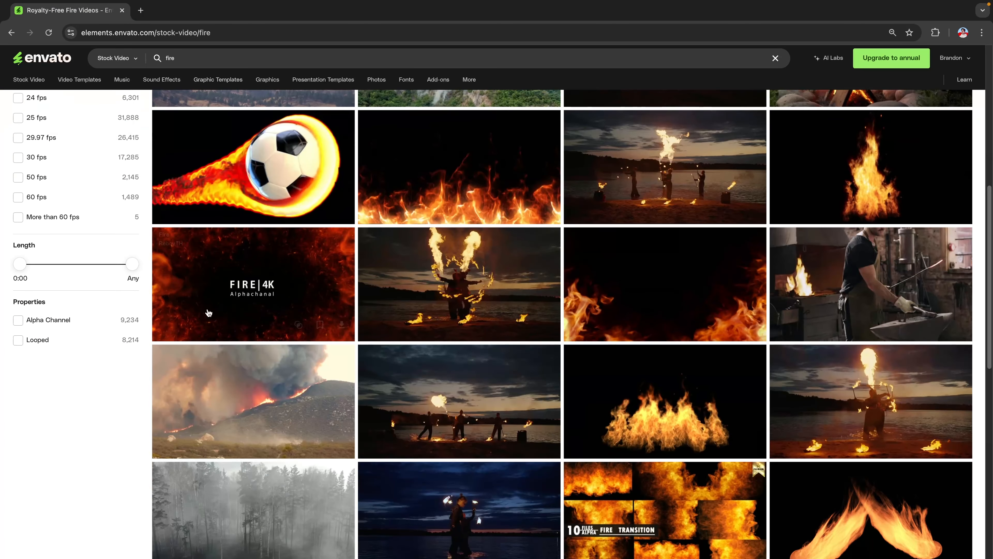
click(17, 320)
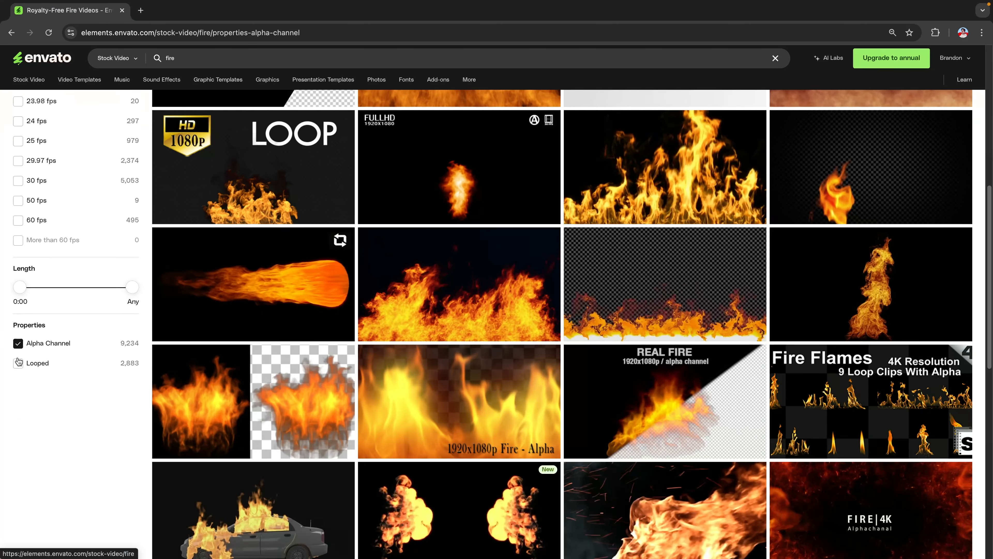
click(18, 364)
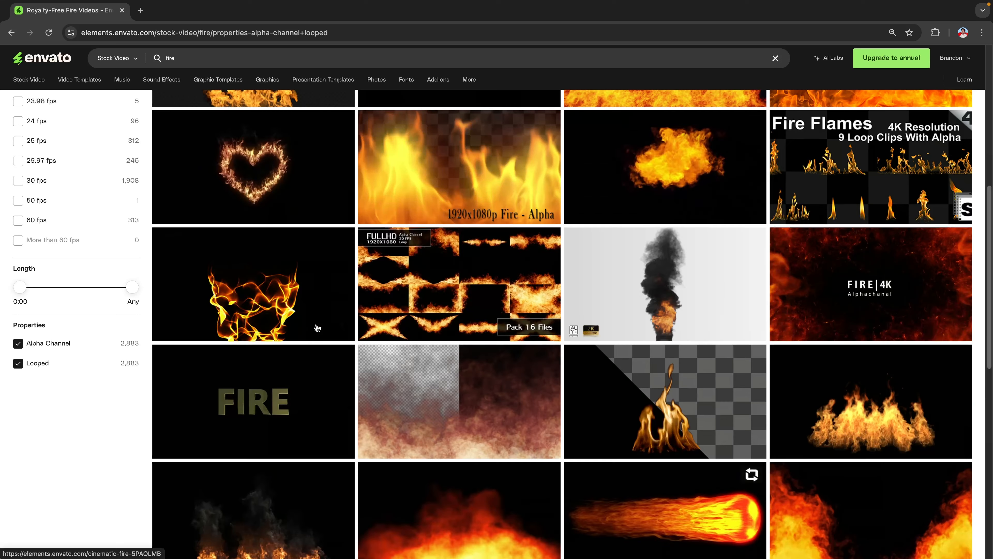
scroll(991, 317, up, 6)
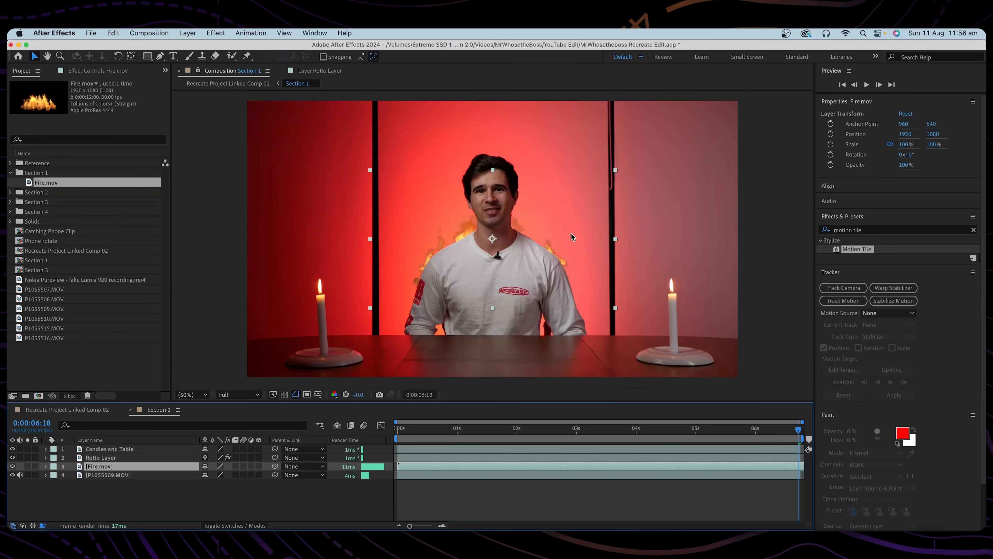
Step: Scale the Fire.mov layer to about 175.8% and place it at about 1076, 1180 behind the left candle
drag(616, 239, 752, 212)
drag(642, 283, 541, 301)
drag(648, 254, 582, 263)
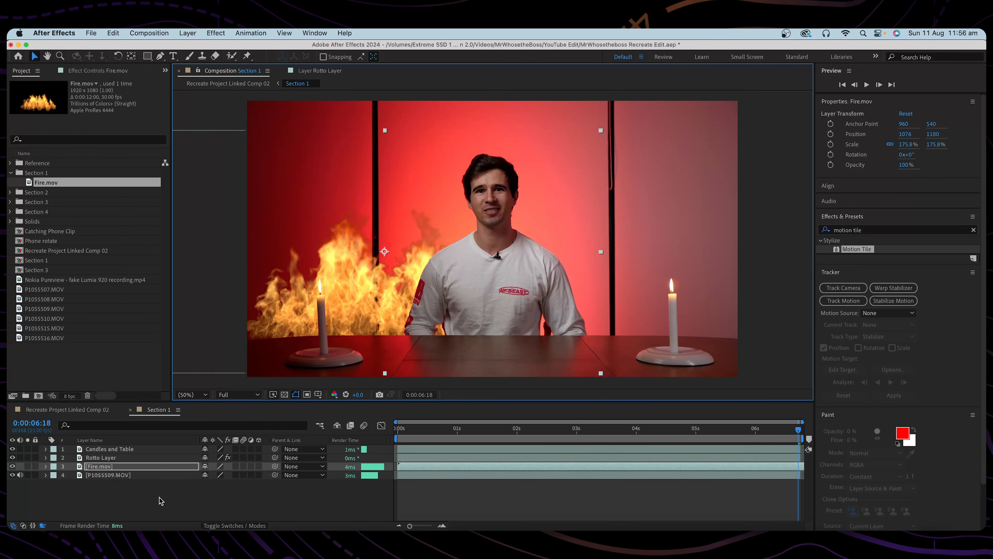
Step: Duplicate the Fire.mov layer to about 3032, 1180 behind the right candle and flip the copy horizontally
key(super+d)
drag(310, 314, 612, 300)
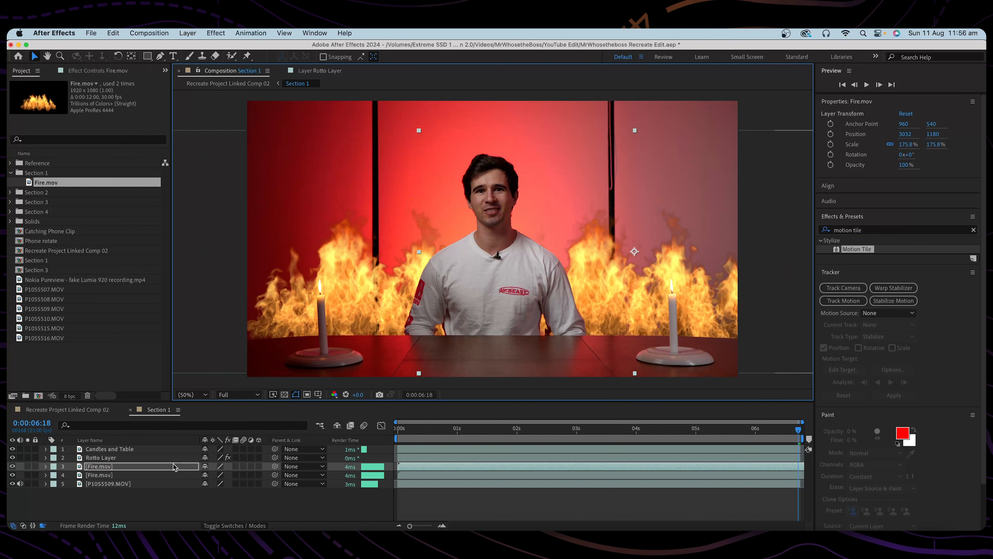
right_click(624, 297)
mouse_move(646, 260)
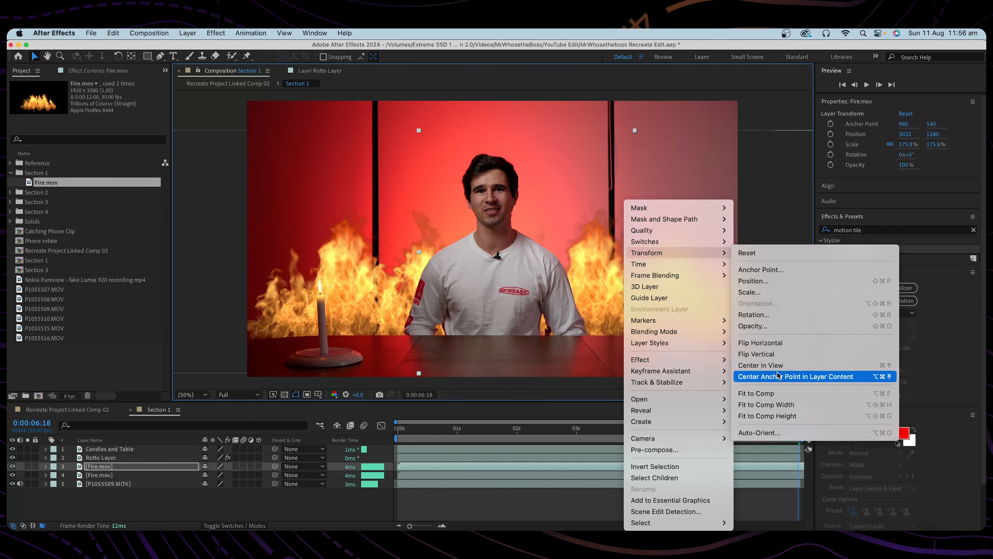
click(767, 344)
click(456, 468)
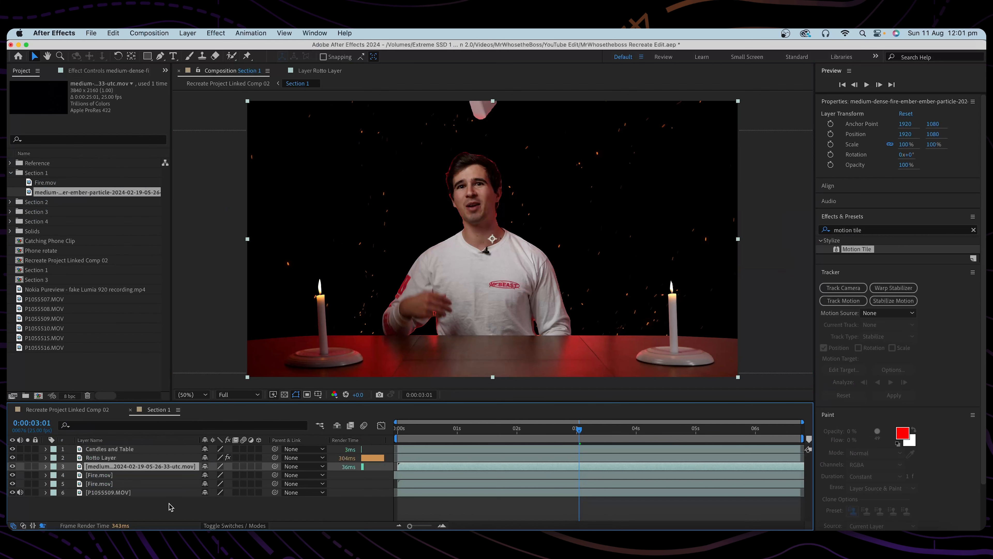
Step: Set the blending mode of the fire ember particle layer to Add
click(234, 527)
click(232, 467)
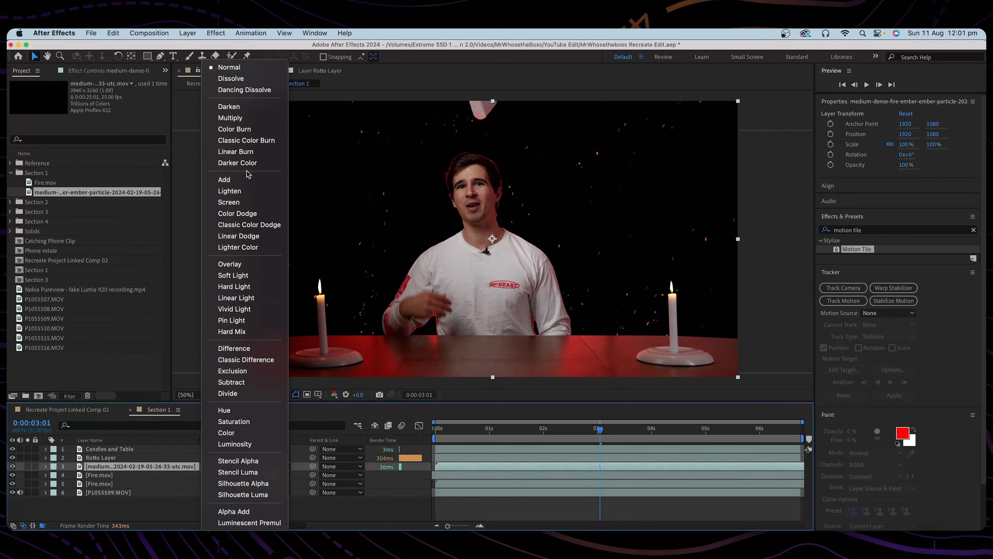
click(246, 179)
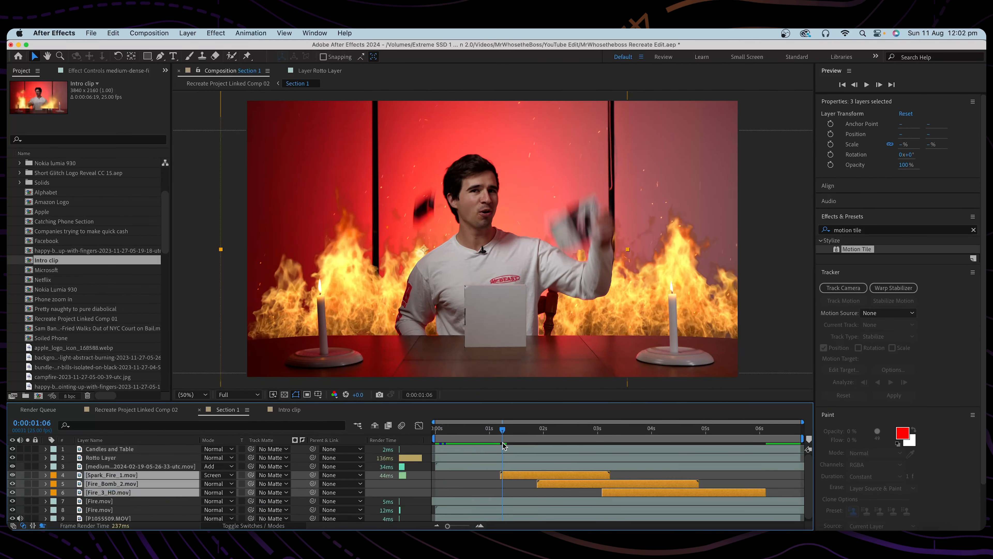
Step: Review the explosion layers across the Section 1 timeline and compare Fire_Bomb_2.mov with and without its colour effects
drag(505, 446, 648, 467)
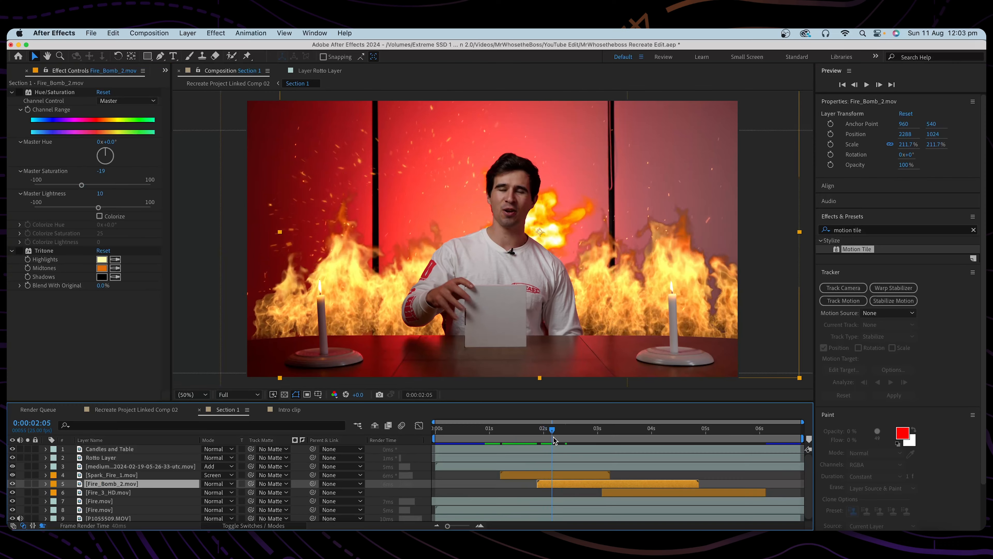
drag(539, 444, 570, 445)
click(19, 96)
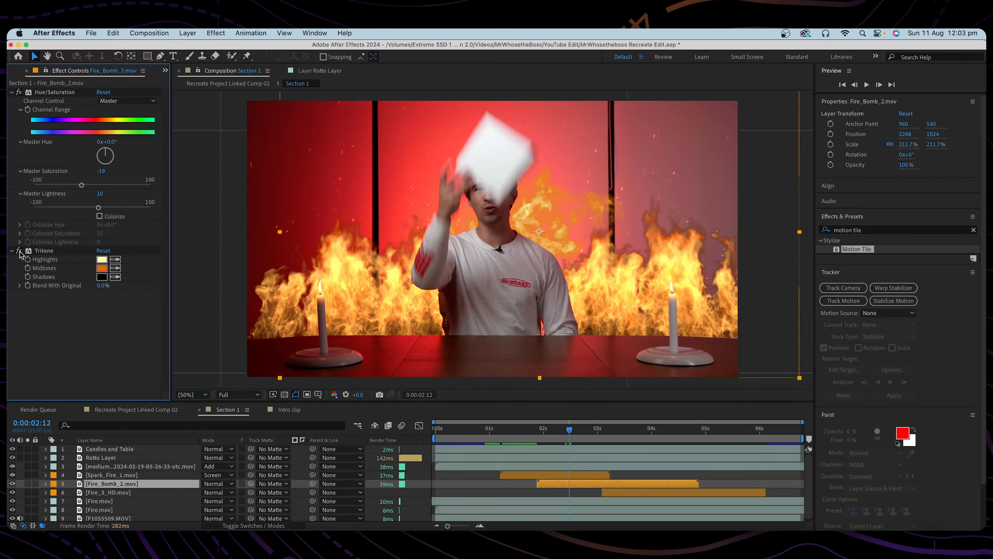
drag(591, 433, 617, 437)
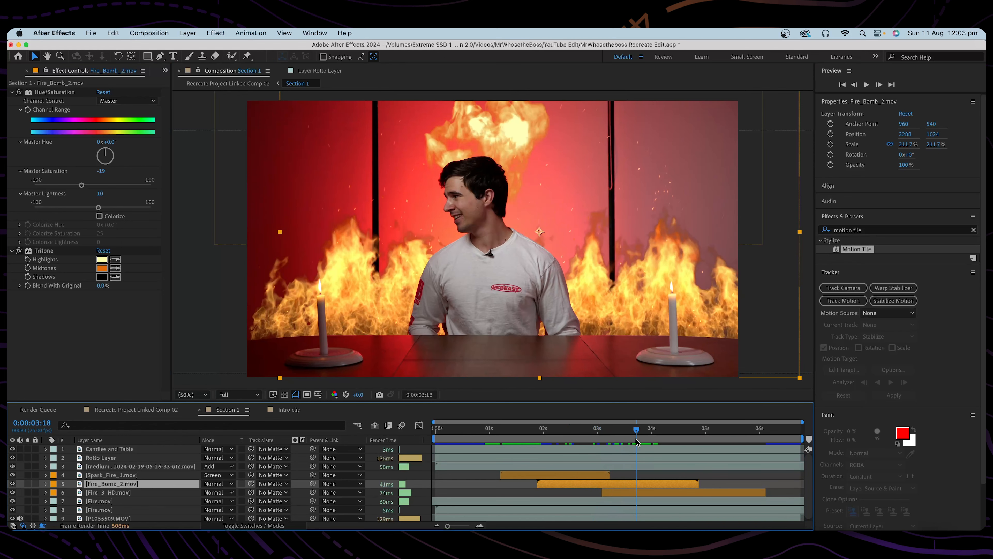
click(638, 493)
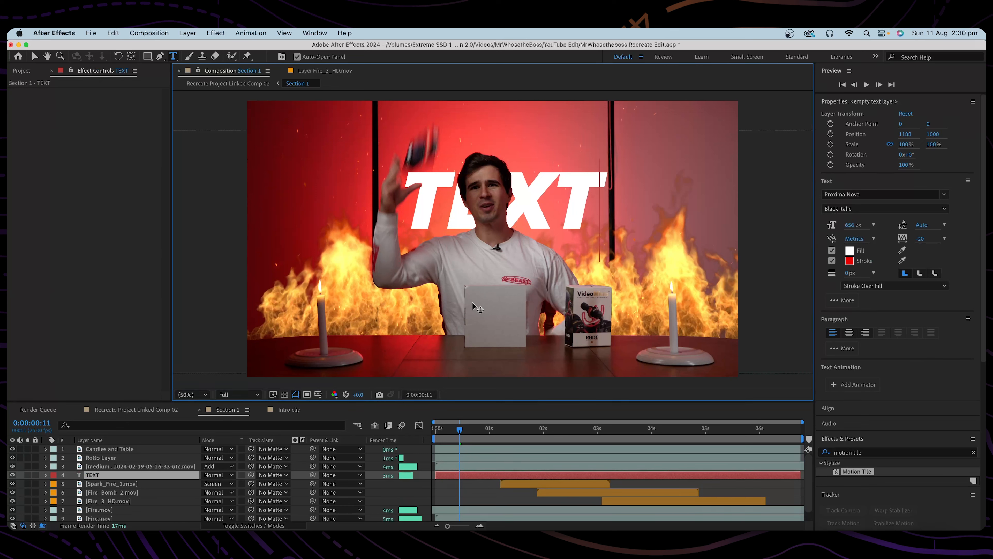
Step: Add a Gradient Overlay layer style to the TEXT layer and shift the gradient's midpoint slightly towards its dark red end
click(111, 472)
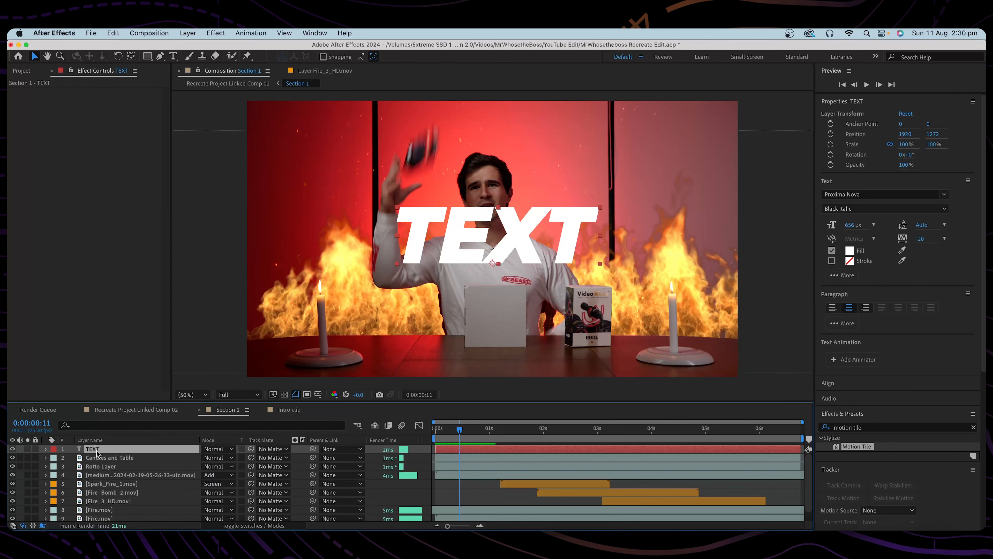
right_click(97, 452)
mouse_move(137, 359)
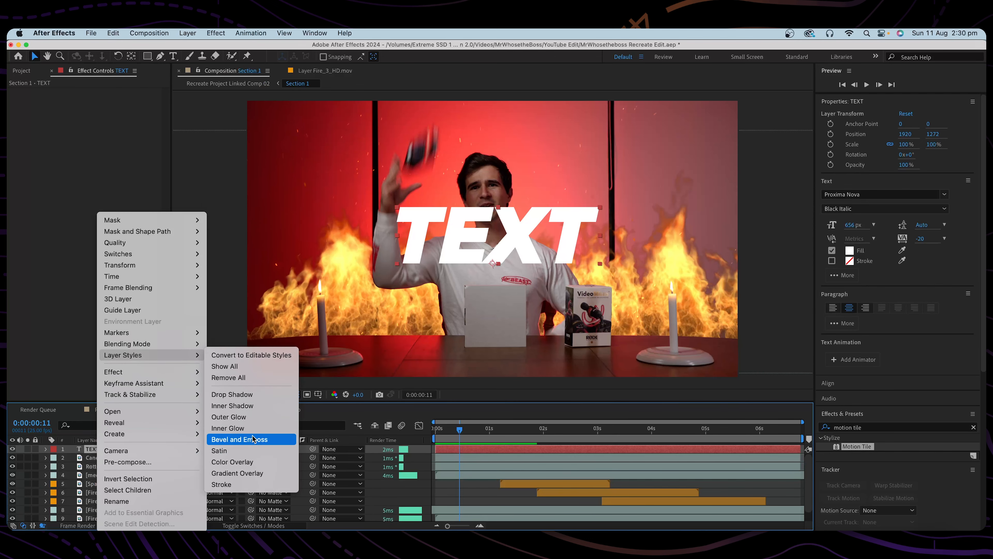
click(239, 474)
click(230, 475)
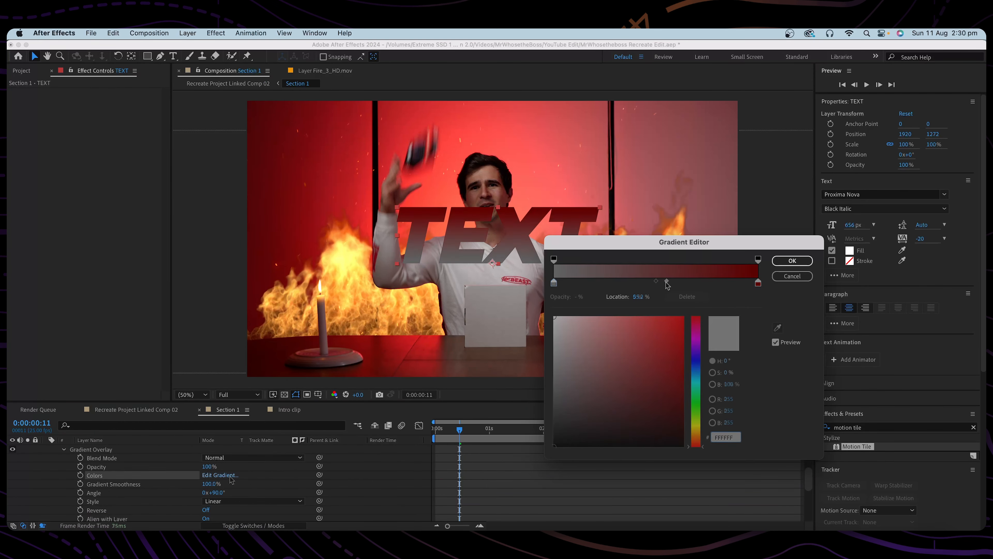
drag(665, 281, 670, 283)
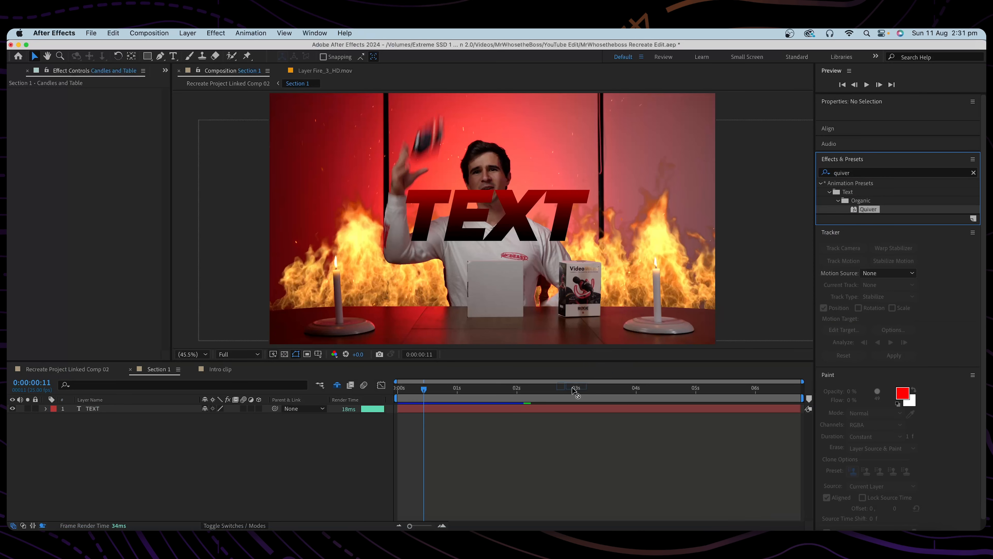
Step: Apply the Quiver animation preset to the TEXT layer and expand its skew animator's wiggly selector settings
drag(573, 390, 521, 410)
click(46, 408)
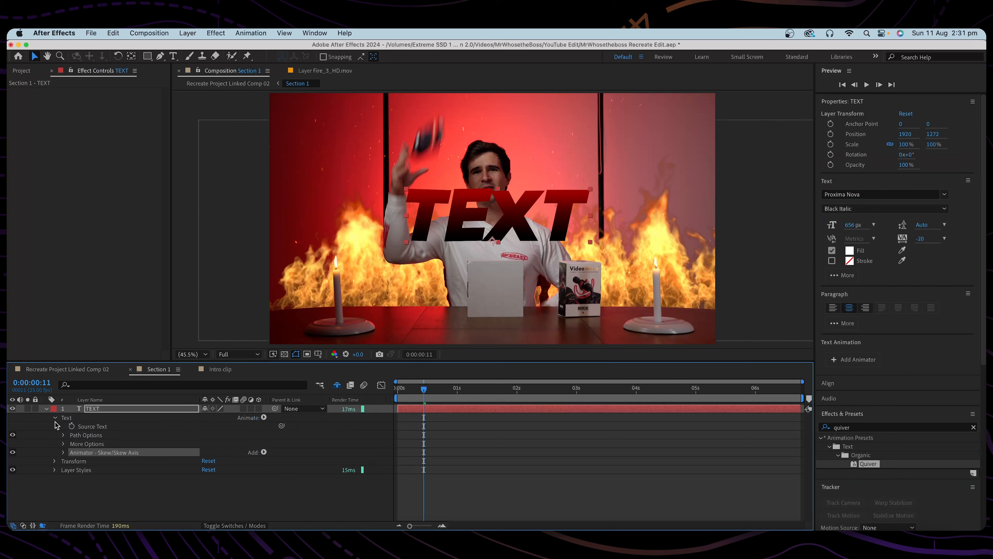
click(63, 453)
scroll(157, 470, down, 2)
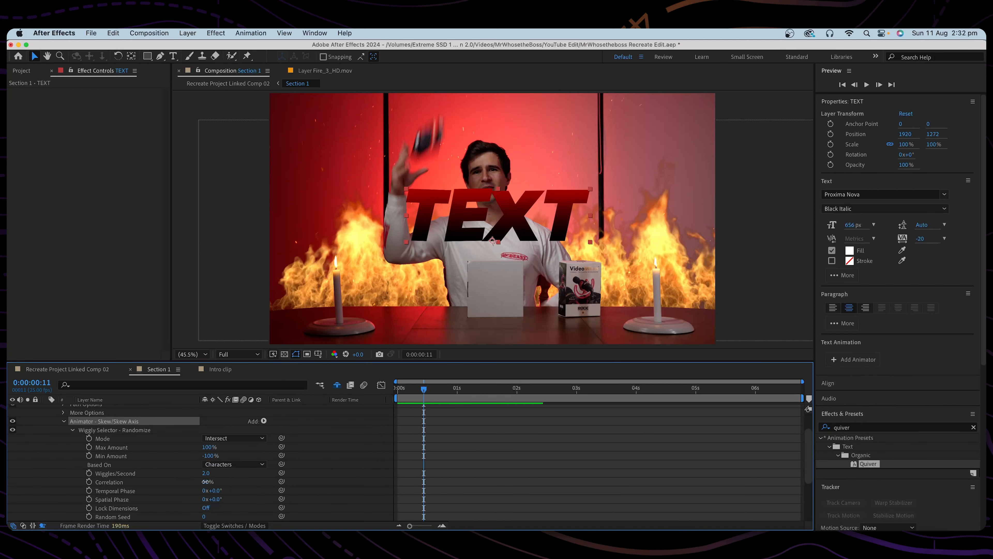
Step: Set the wiggly selector's Correlation to 0% and Random Seed to 32, turn on Lock Dimensions, and set the animator's Skew to 0
key(Return)
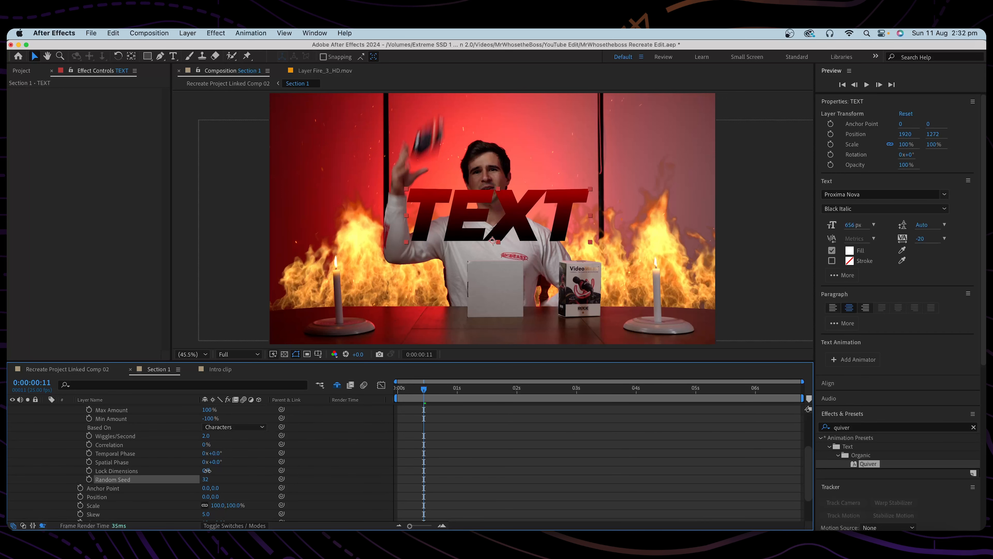
click(206, 470)
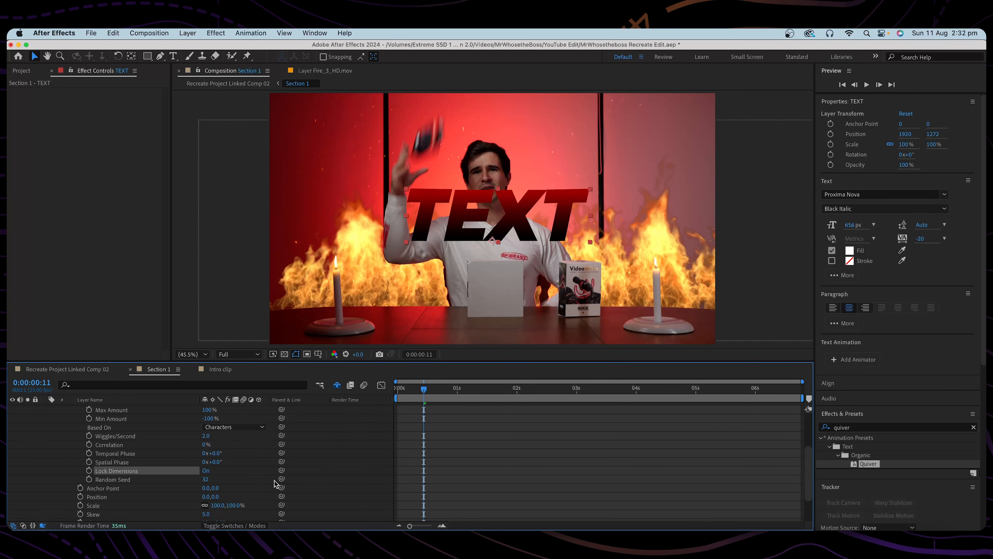
scroll(276, 484, down, 3)
click(206, 474)
text(0)
key(Return)
click(217, 492)
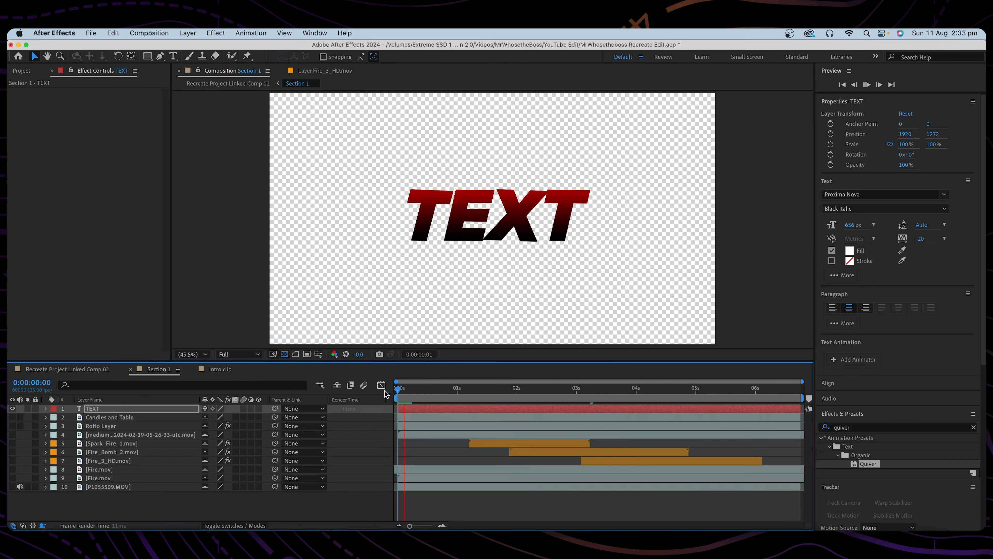
Step: Duplicate the TEXT layer, place the copy directly beneath the original and give it a 63 px red stroke
key(space)
key(super+d)
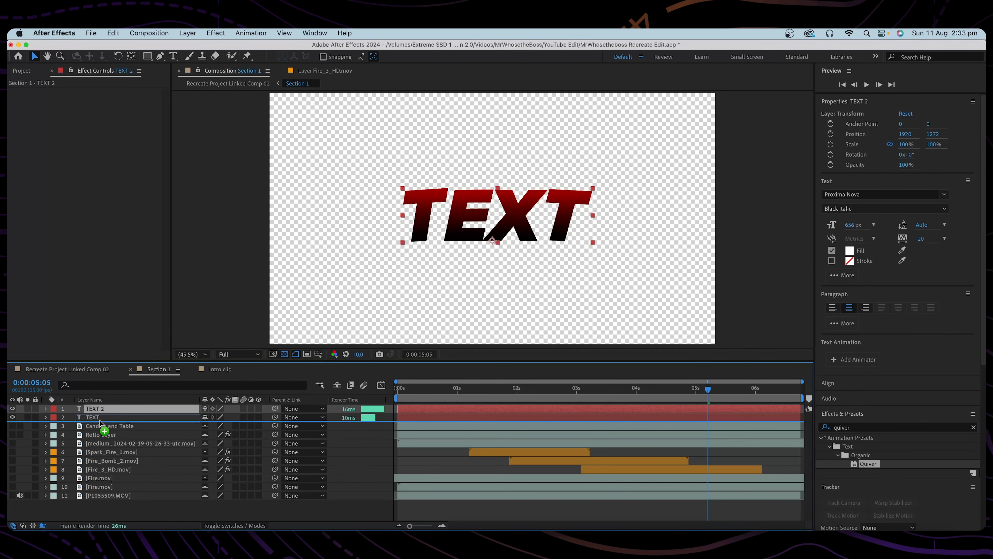
click(832, 261)
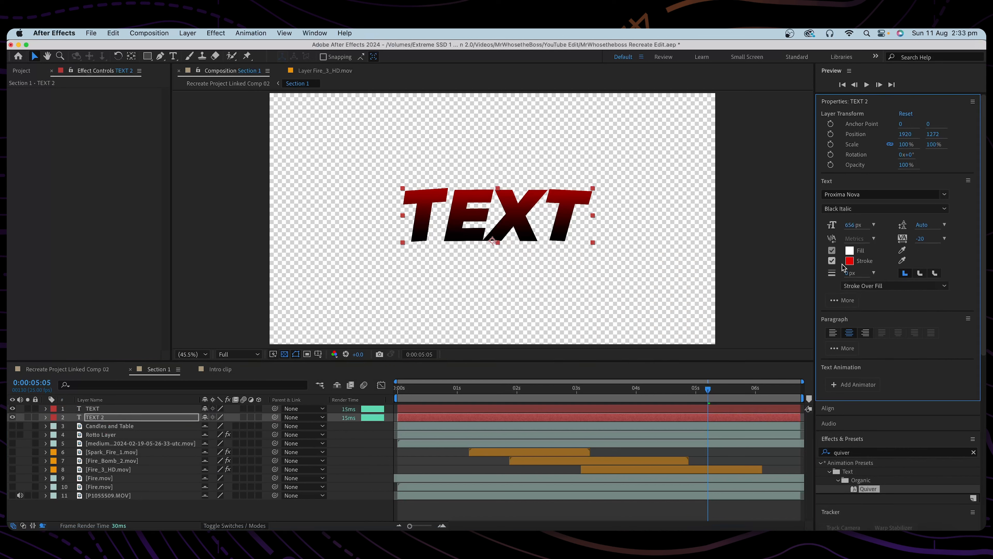
drag(847, 274, 878, 273)
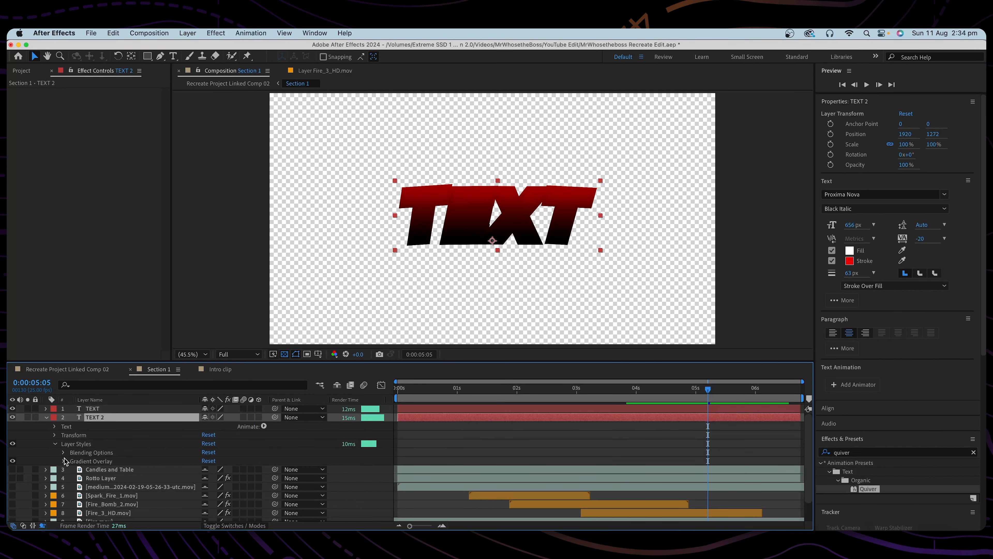
Step: Change the black end of TEXT 2's Gradient Overlay to bright red and move the gradient's midpoint towards that end
click(64, 461)
scroll(152, 465, down, 2)
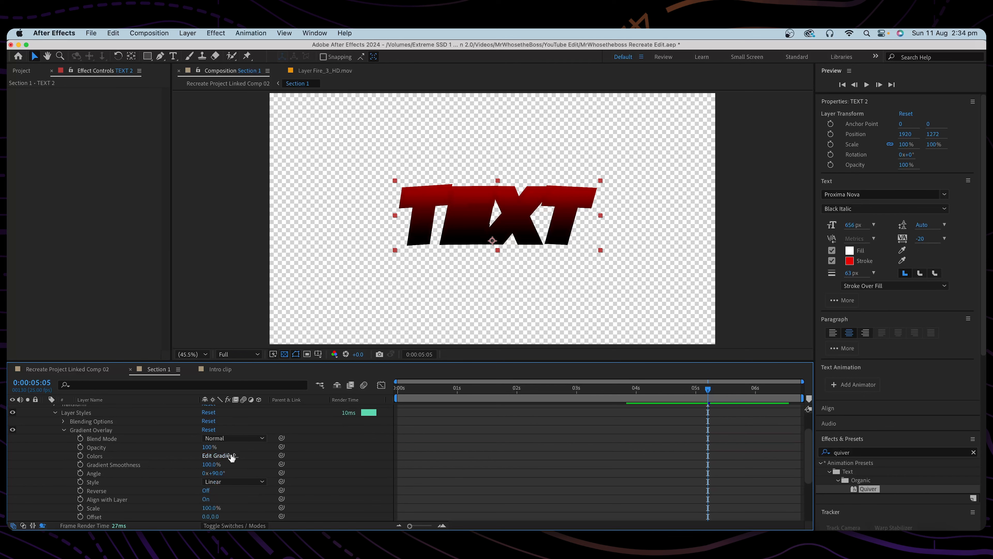
click(220, 456)
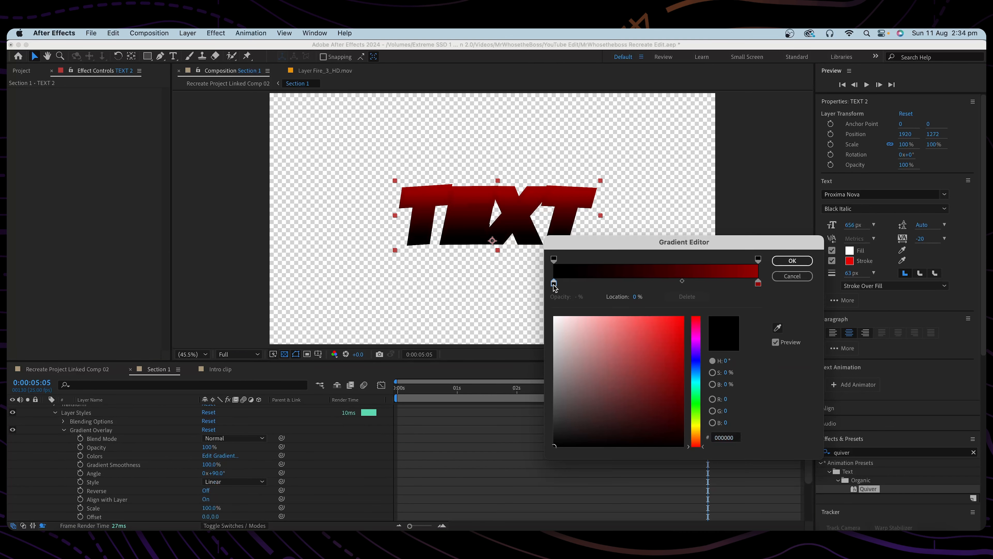
drag(624, 339, 683, 332)
drag(682, 281, 643, 281)
click(793, 262)
click(793, 262)
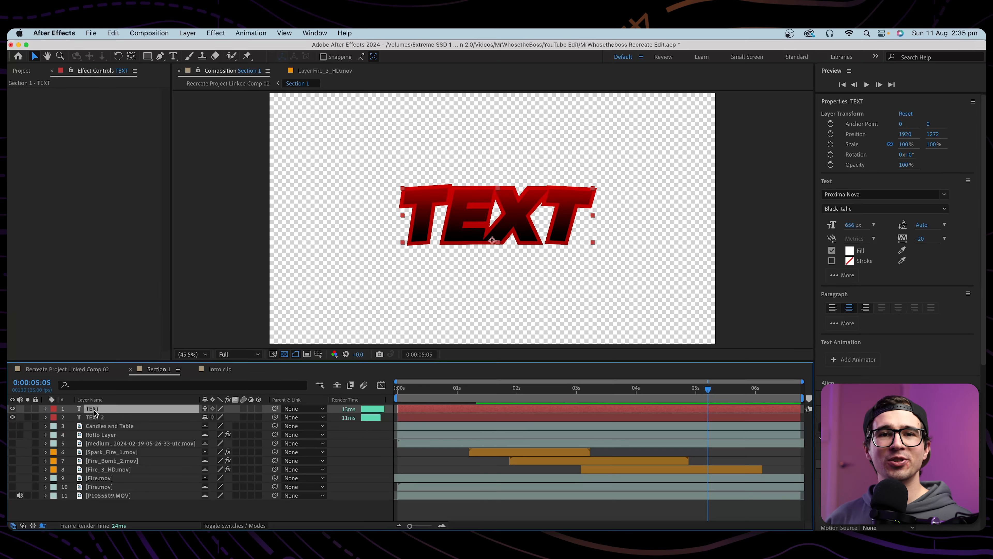
Step: Duplicate the TEXT layer again, place the copy beneath TEXT 2 and select the copy's Gradient Overlay style
key(super+d)
drag(95, 411, 98, 431)
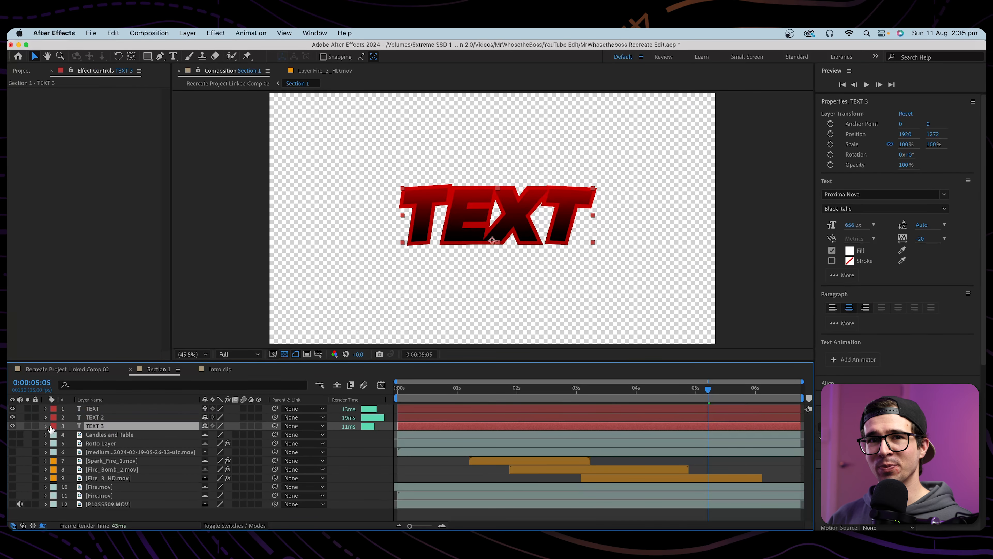
click(46, 427)
click(88, 471)
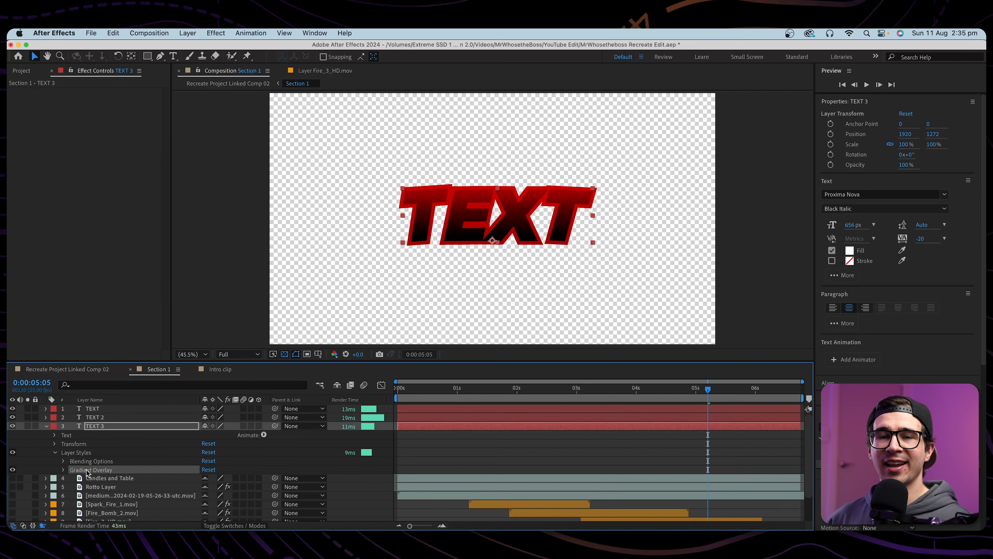
Step: Add Drop Shadow and Outer Glow layer styles to the TEXT 3 layer
right_click(152, 427)
mouse_move(200, 353)
click(298, 392)
right_click(153, 428)
click(261, 417)
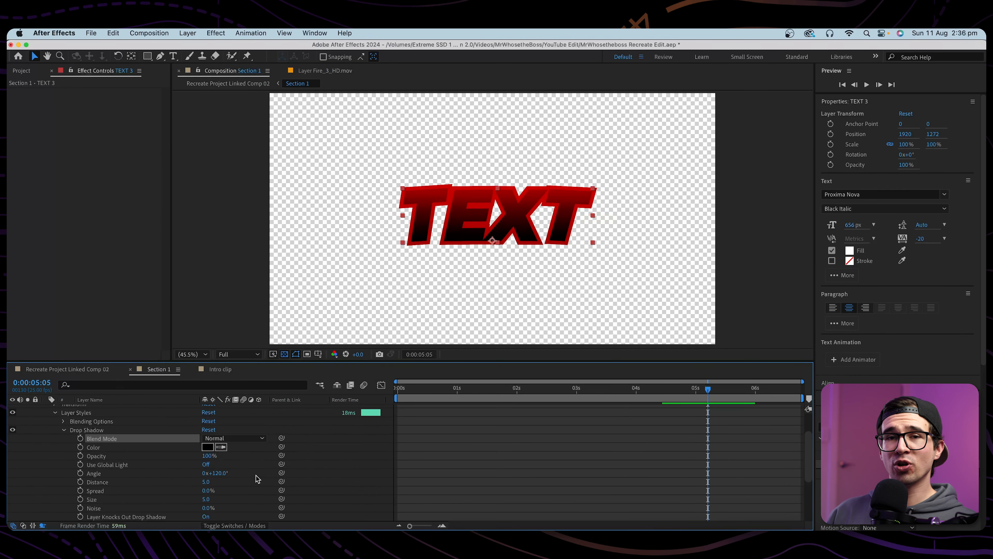
Step: Set the TEXT 3 Drop Shadow's colour to light red and increase its Distance so it extends beyond the letters
click(208, 447)
click(724, 210)
drag(723, 210, 728, 191)
click(868, 190)
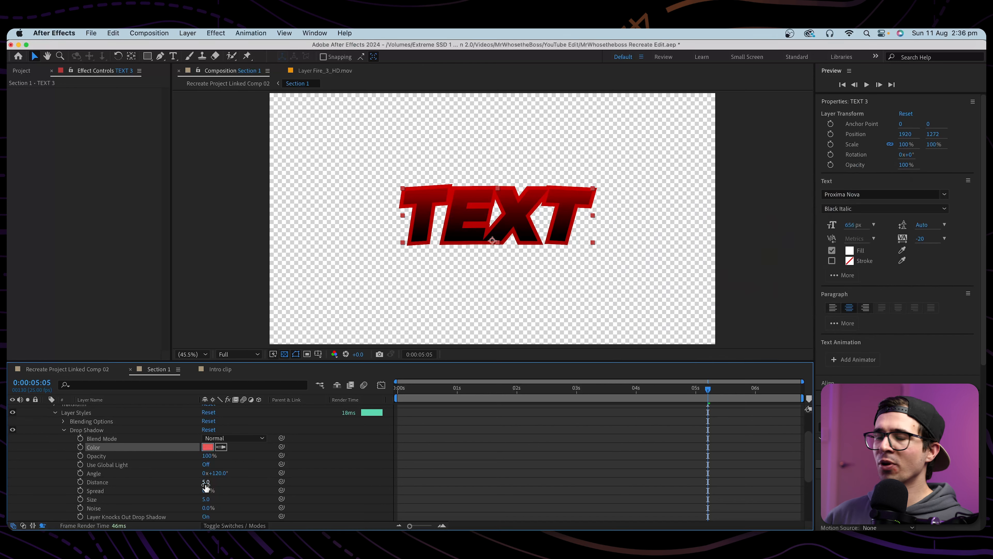
mouse_move(206, 482)
mouse_down()
mouse_move(221, 490)
mouse_move(210, 499)
mouse_move(195, 483)
mouse_up()
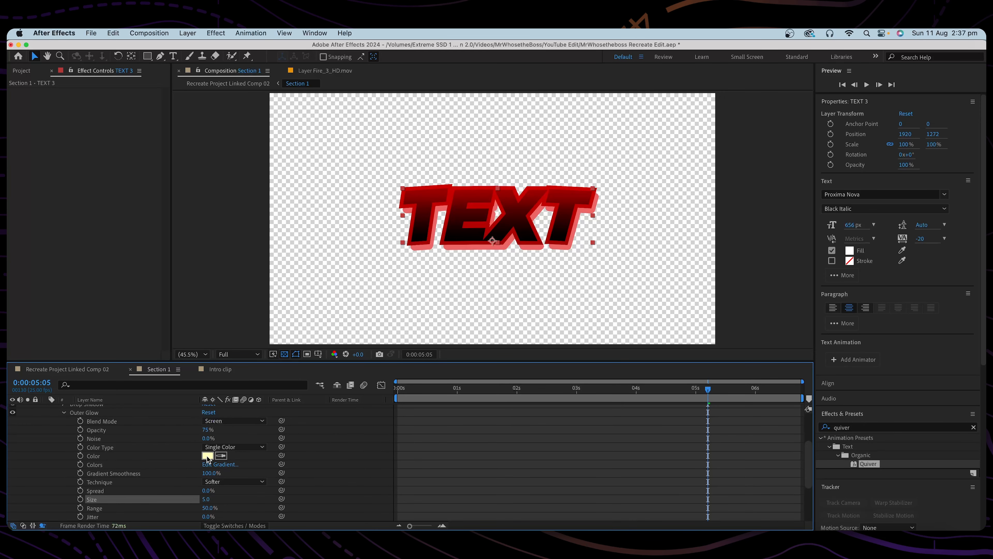
Step: Set TEXT 3's Outer Glow to black with Multiply blending, 11% noise, about 24% spread, size 57 and 63.4% range
click(208, 456)
drag(658, 296, 613, 333)
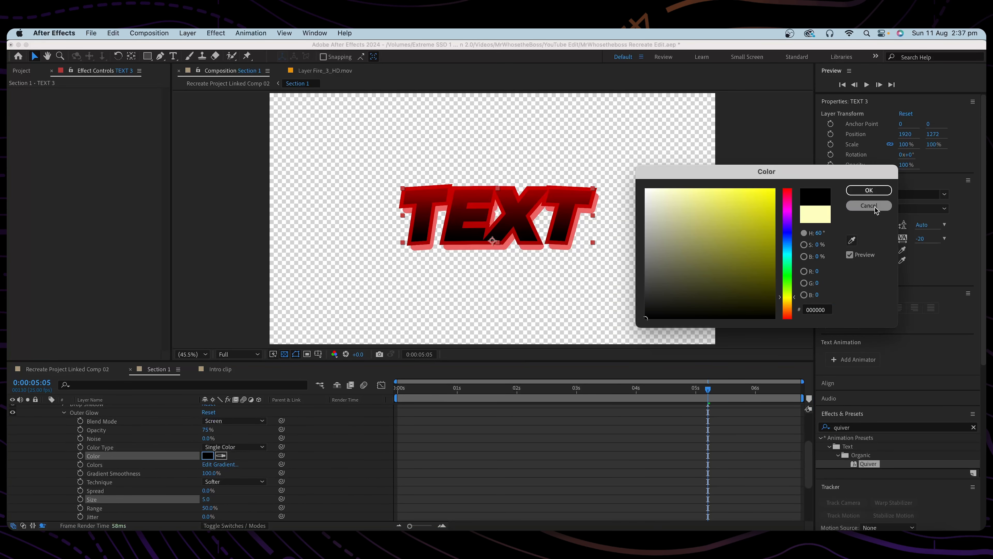
click(868, 191)
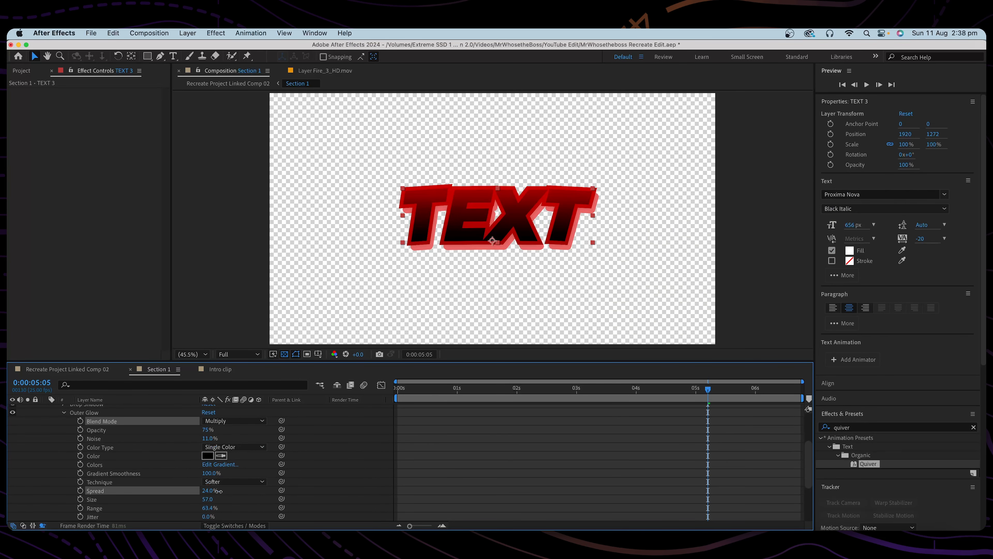
drag(218, 491, 218, 498)
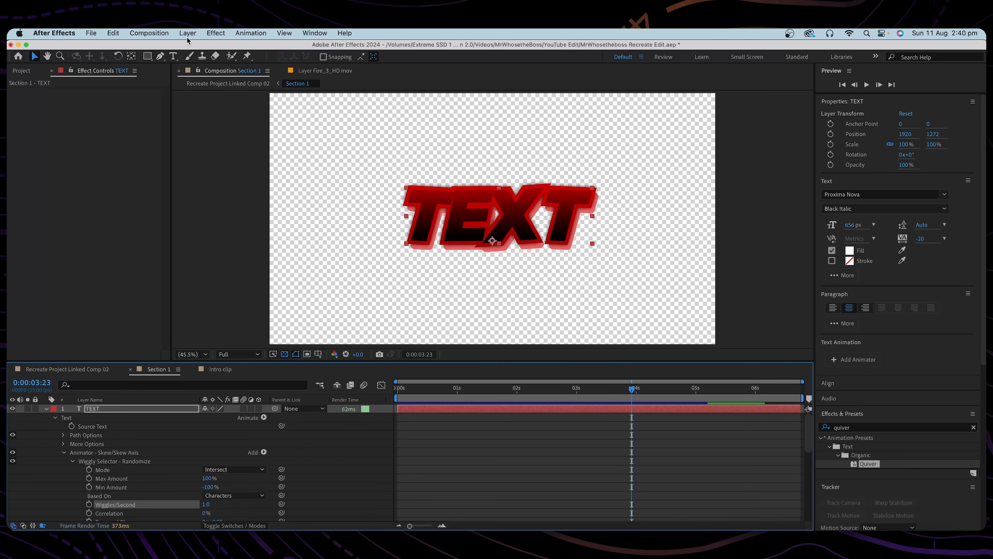
Step: Create a solid named Saber above the text layers and apply the Saber effect to it
click(188, 33)
mouse_move(193, 48)
click(346, 69)
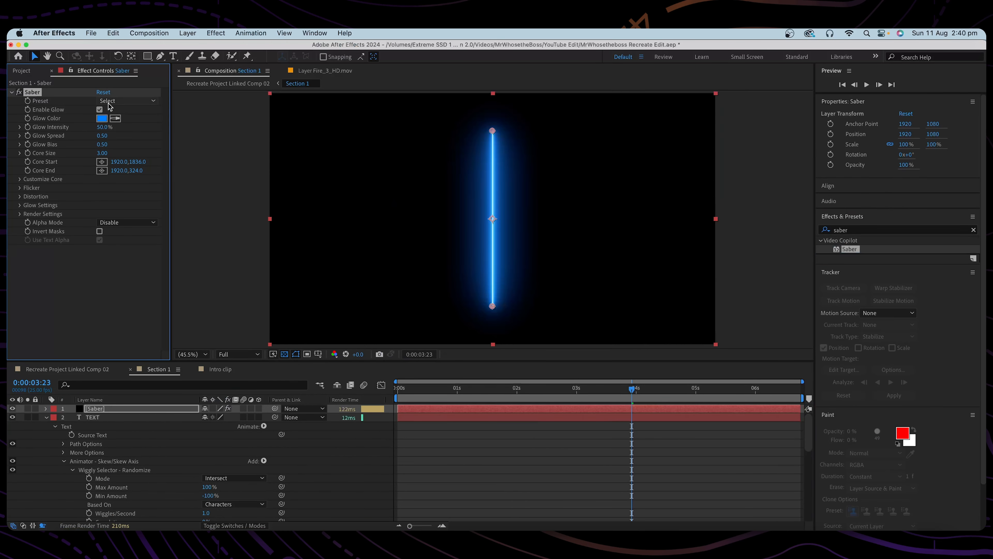
Step: Set the Saber effect's Core Type to Text Layer and use the TEXT layer as its source
click(21, 179)
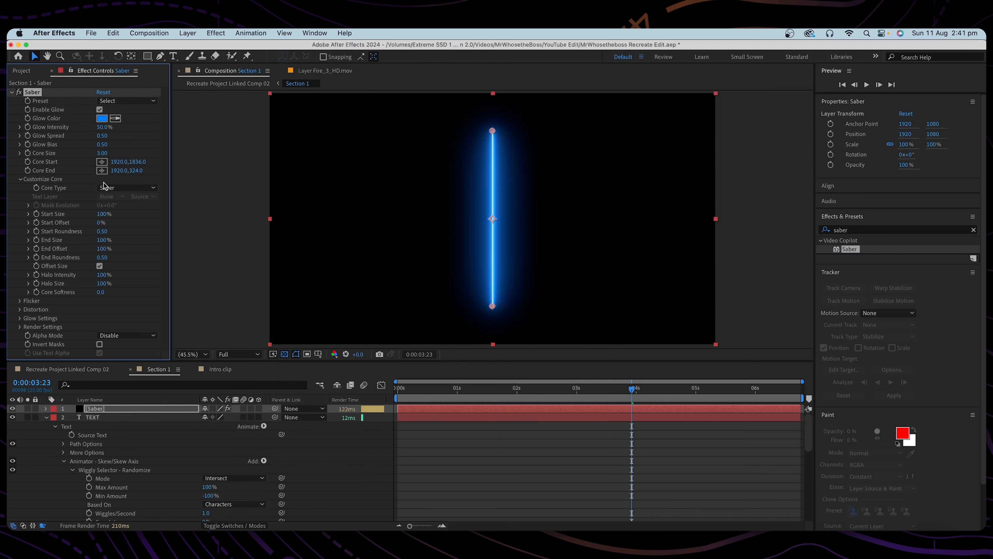
click(113, 188)
click(129, 222)
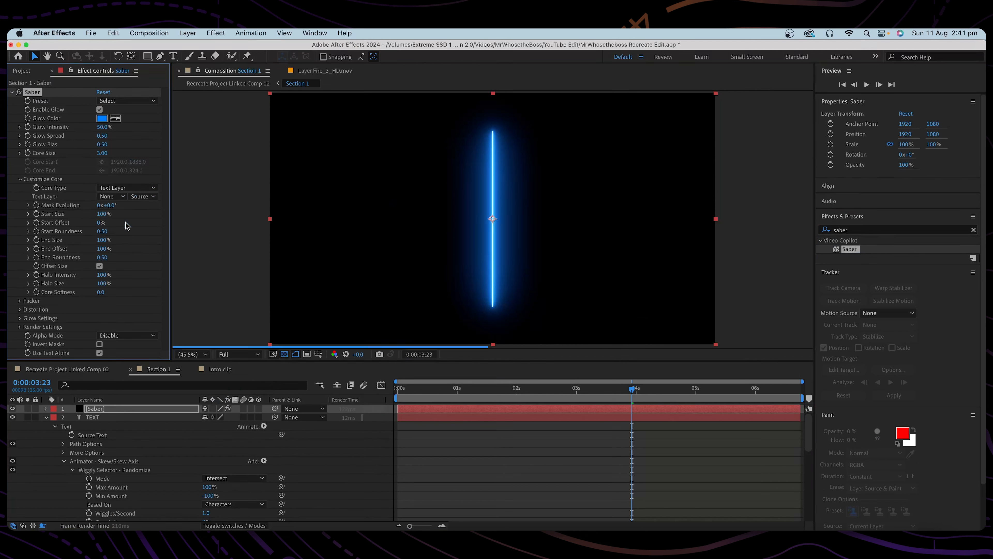
click(119, 197)
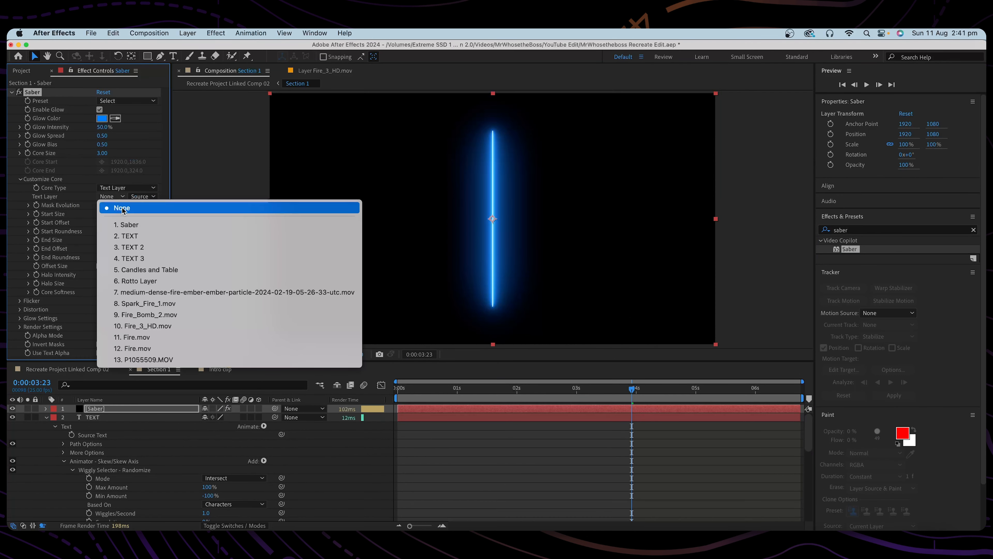
click(130, 236)
Step: Change the Composite Settings in Saber's Render Settings from Black to a transparent background
click(20, 327)
scroll(72, 350, down, 5)
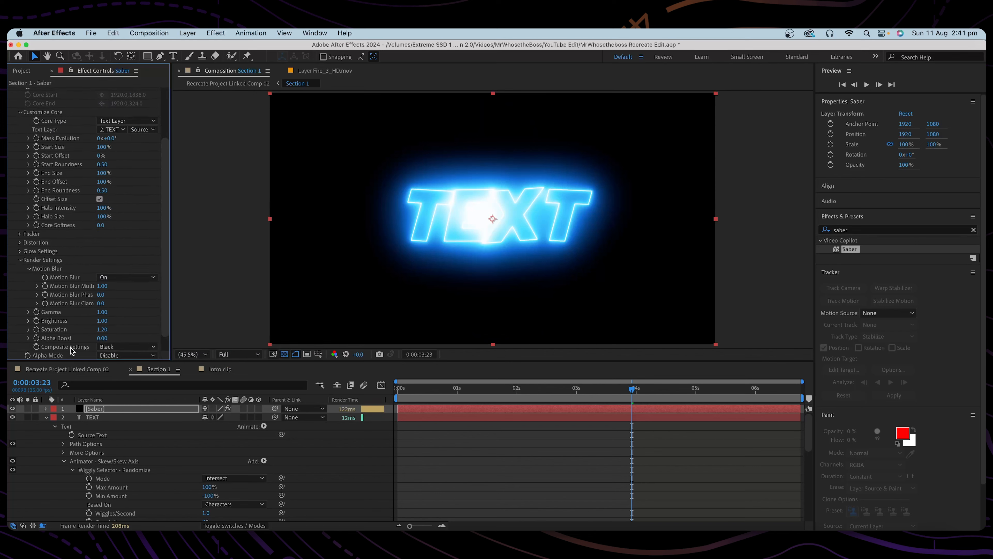
click(108, 330)
click(113, 341)
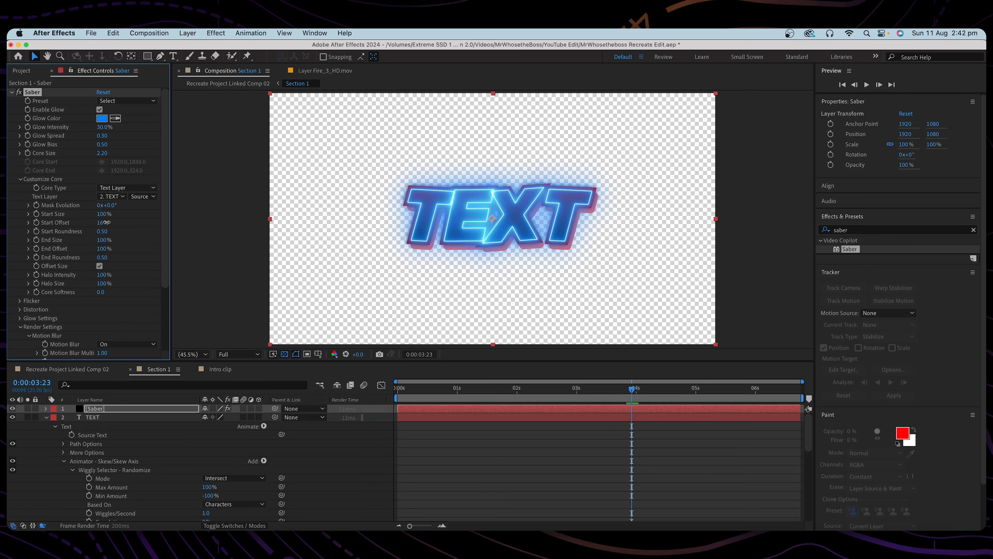
Step: Raise the Saber outline's Start Offset and apply the Fire preset to the duplicated Saber layer at the top of the stack
drag(117, 222, 135, 208)
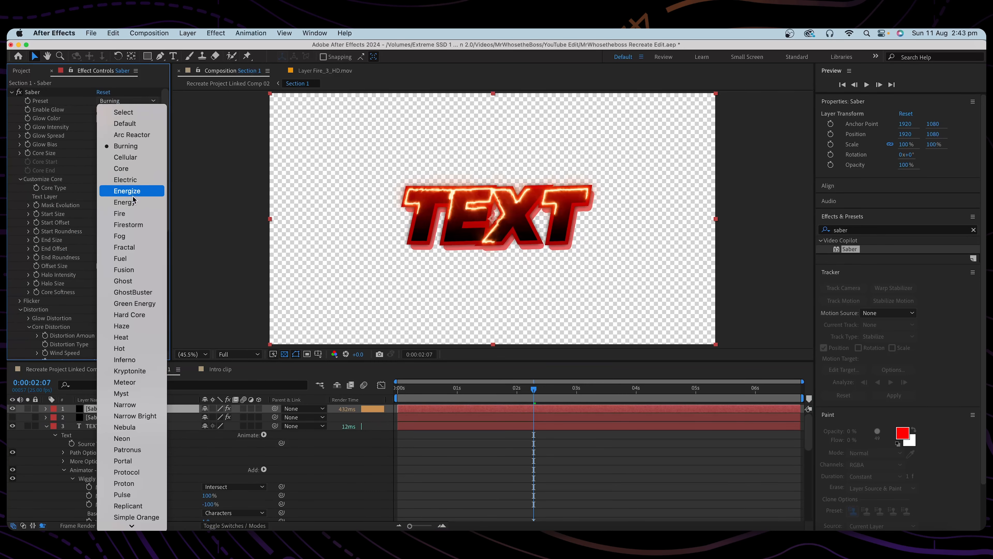
click(132, 213)
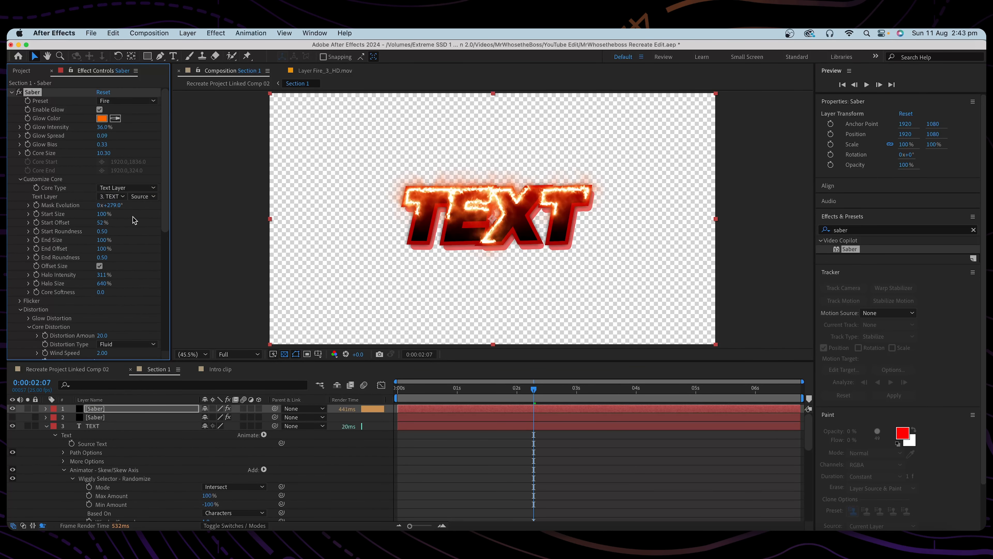